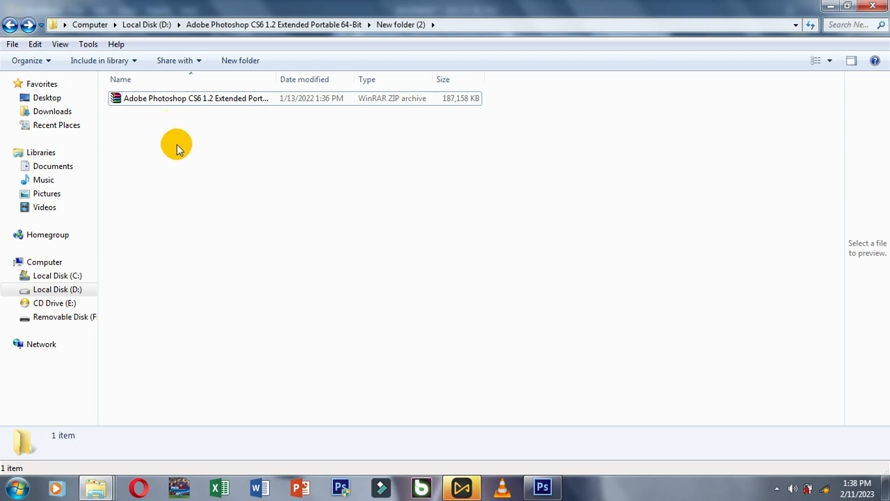
# - Extract the Adobe Photoshop CS6 1.2 Extended Portable ZIP archive into the current folder and open the extracted folder
pyautogui.rightClick(156, 101)
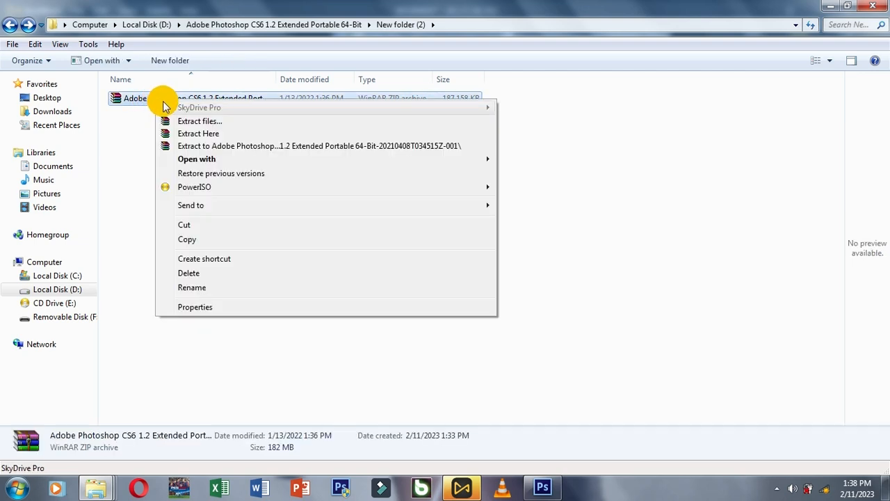
pyautogui.click(184, 139)
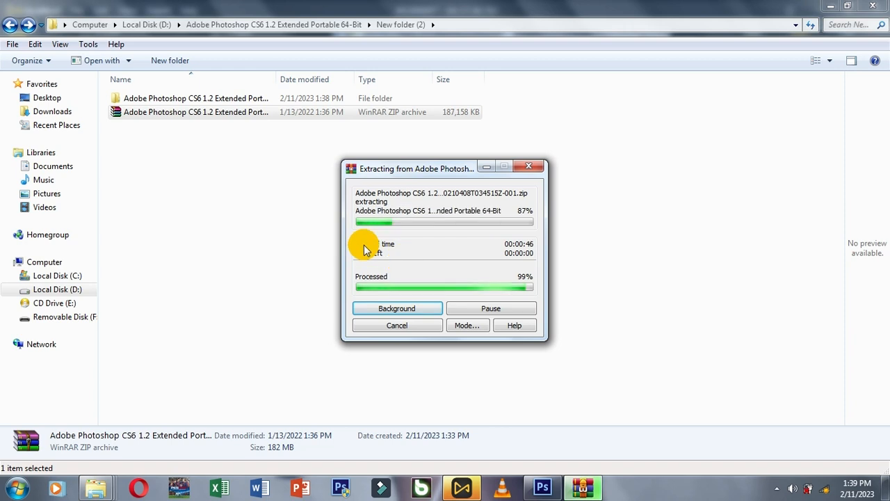
pyautogui.doubleClick(132, 102)
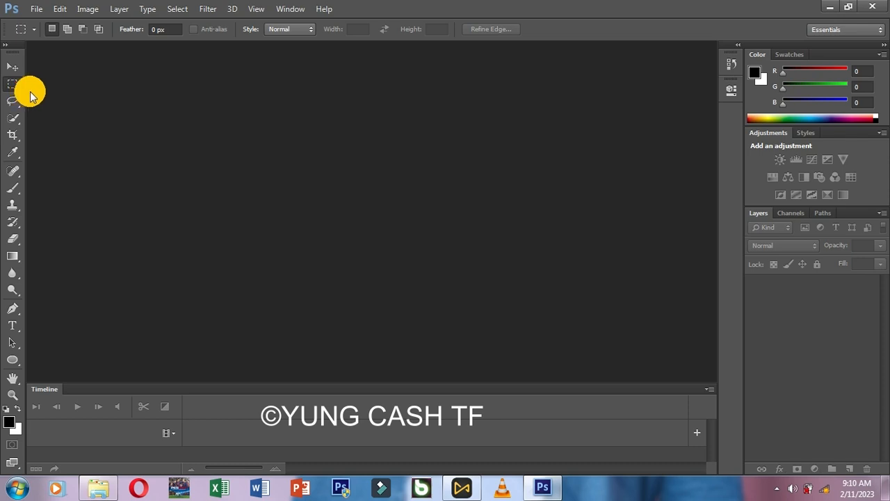
# - Switch to the Move tool, and dismiss the new-document settings without creating a document
pyautogui.click(11, 67)
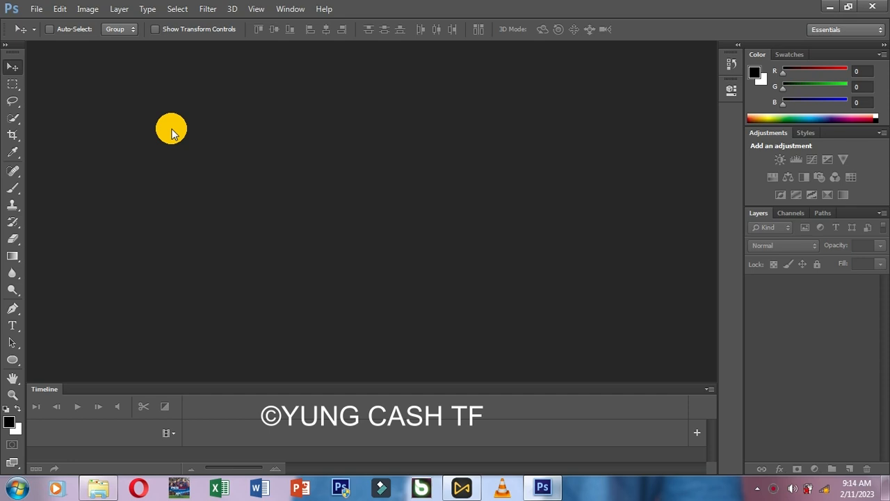
pyautogui.hotkey('ctrl', 'n')
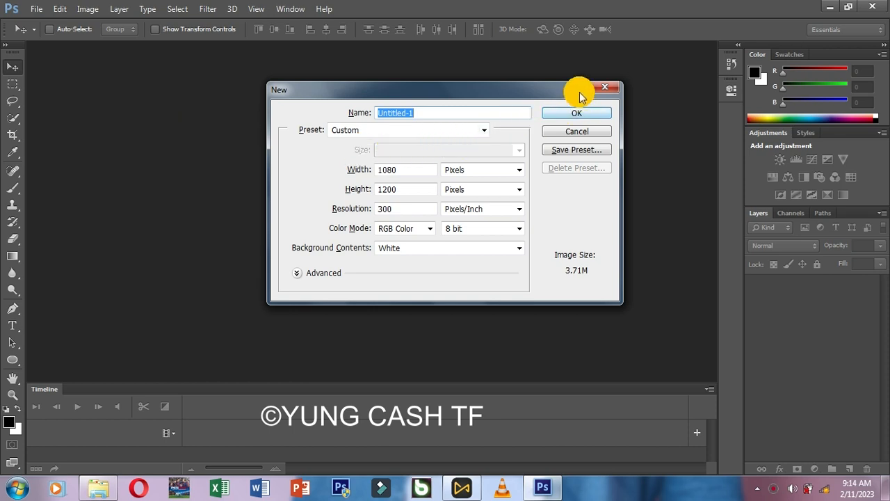
pyautogui.click(604, 89)
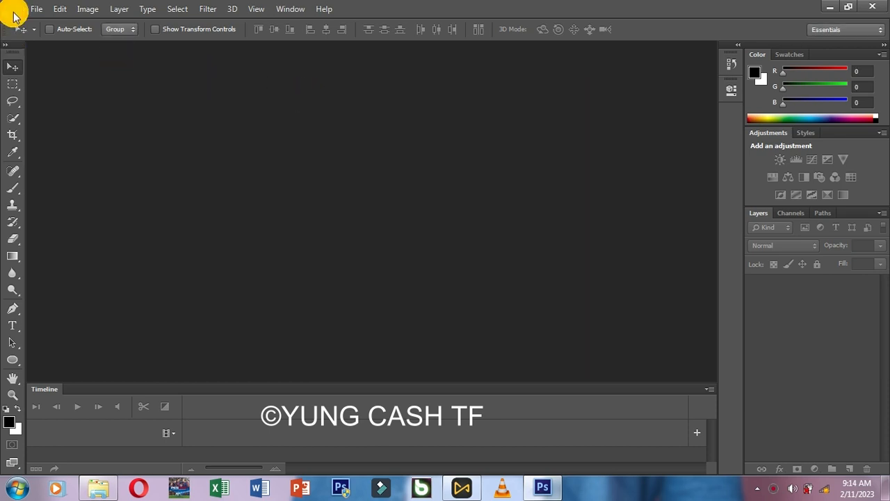
# - Start a new document, look through the available size presets and keep Custom
pyautogui.click(36, 9)
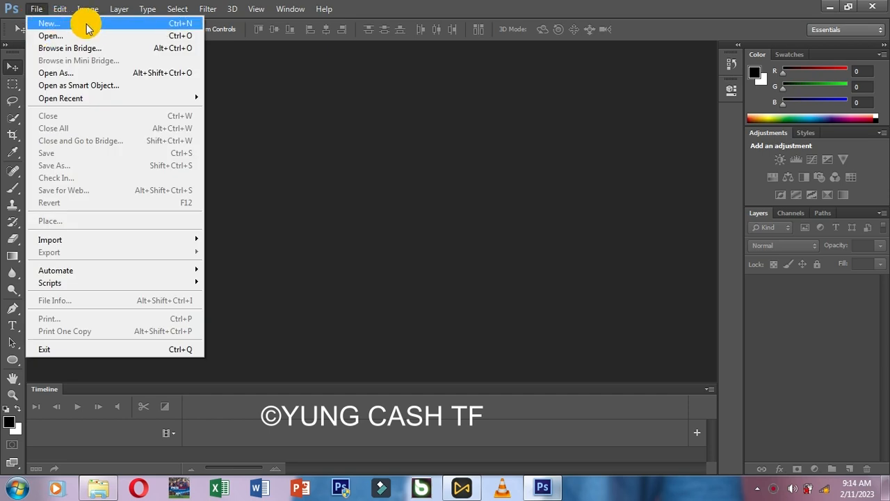
pyautogui.click(50, 23)
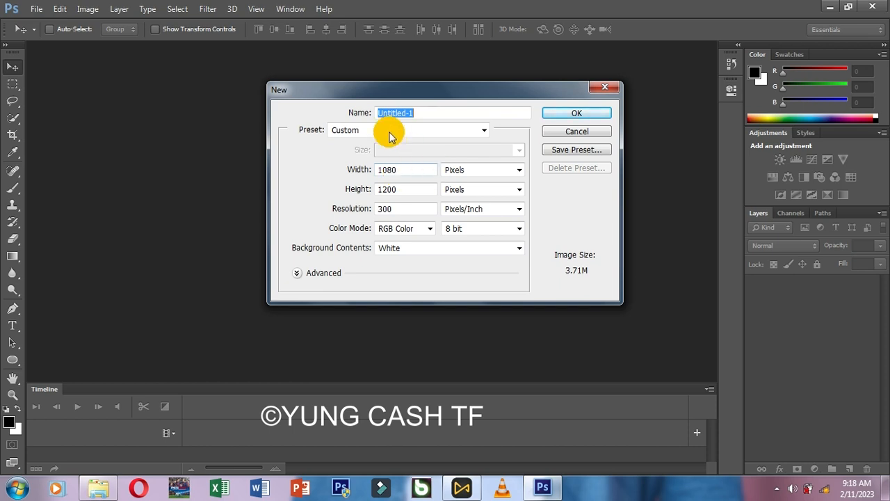
pyautogui.click(417, 113)
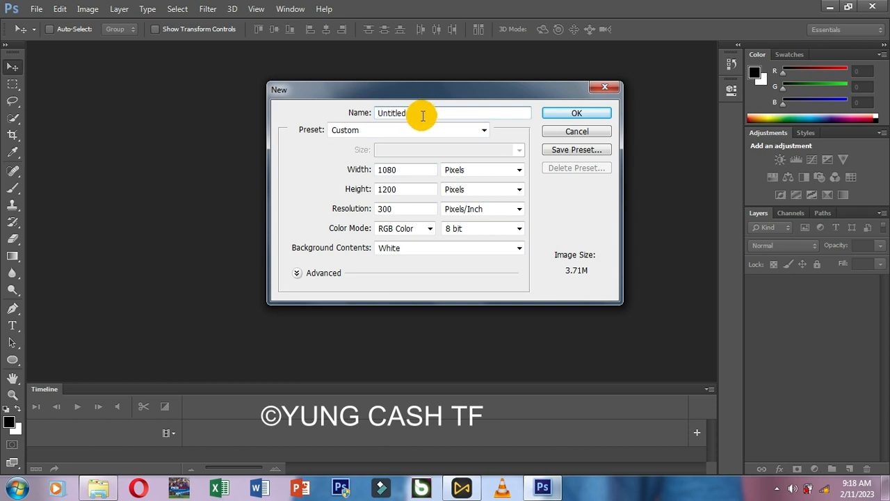
pyautogui.click(380, 136)
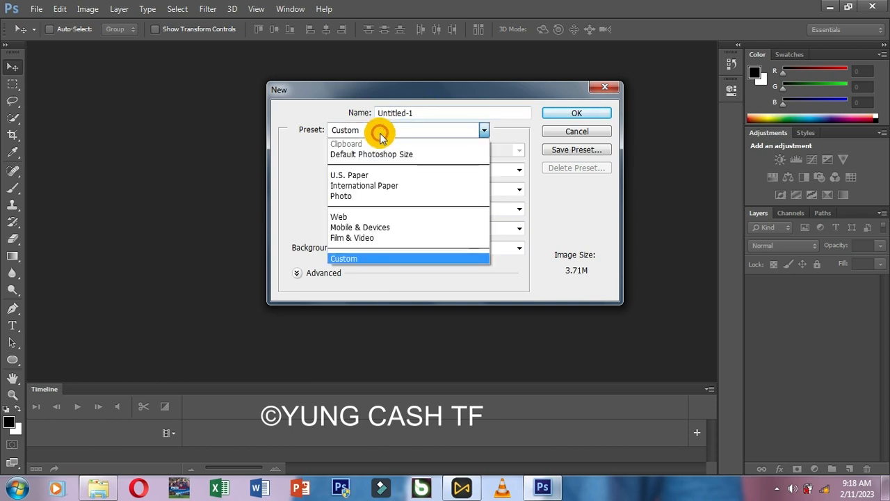
pyautogui.click(379, 135)
pyautogui.click(382, 135)
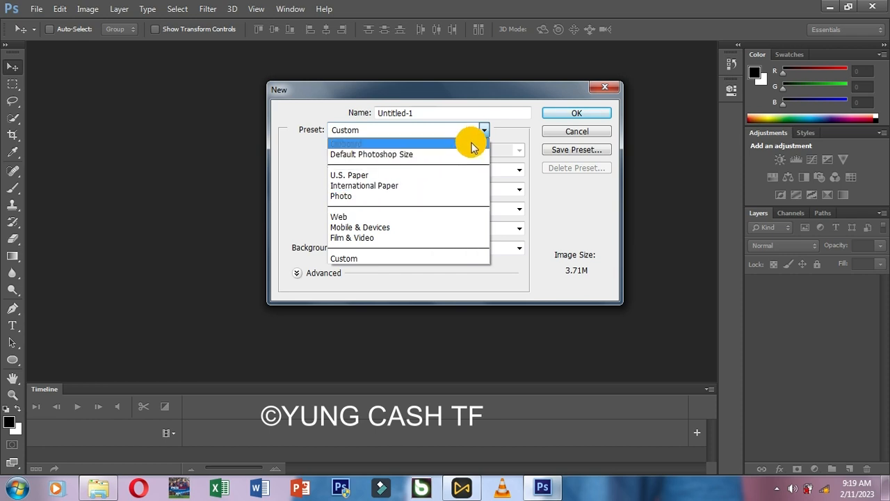
pyautogui.click(375, 132)
# - Re-enter the new document's width as 1080 pixels
pyautogui.click(407, 171)
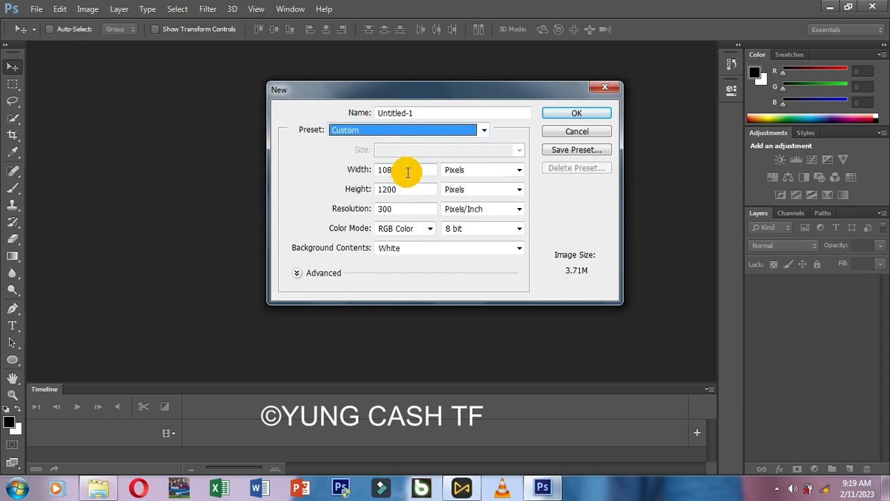
pyautogui.press('BackSpace')
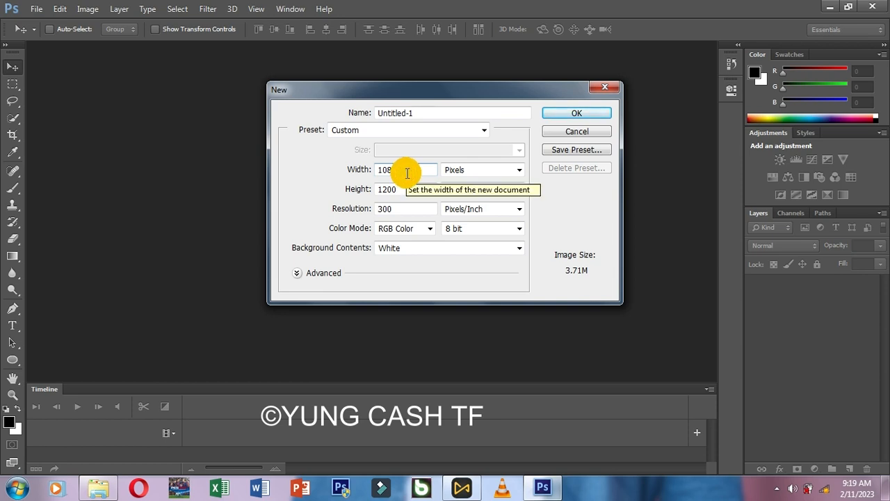
pyautogui.write('0')
# - Switch the document's size units to Centimeters and set both the width and the height to 4
pyautogui.click(515, 173)
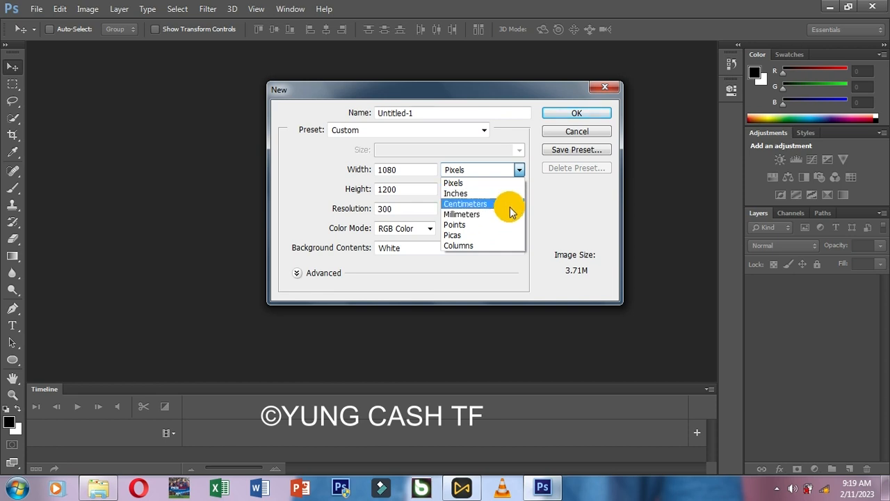
pyautogui.click(520, 179)
pyautogui.click(519, 178)
pyautogui.click(510, 209)
pyautogui.moveTo(403, 175); pyautogui.dragTo(377, 170)
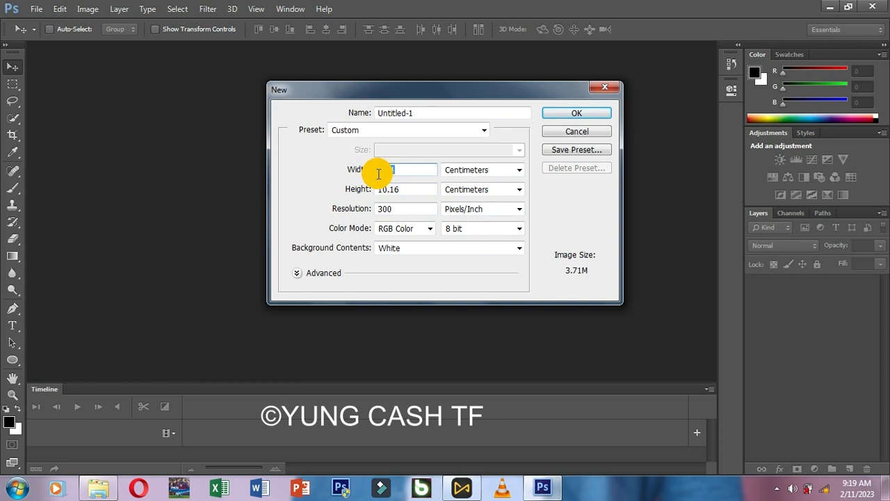
pyautogui.write('4')
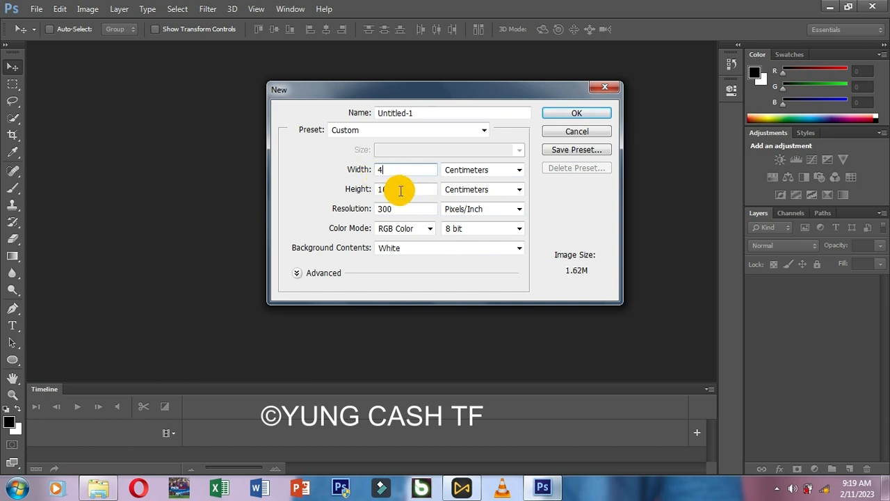
pyautogui.doubleClick(376, 189)
pyautogui.write('4')
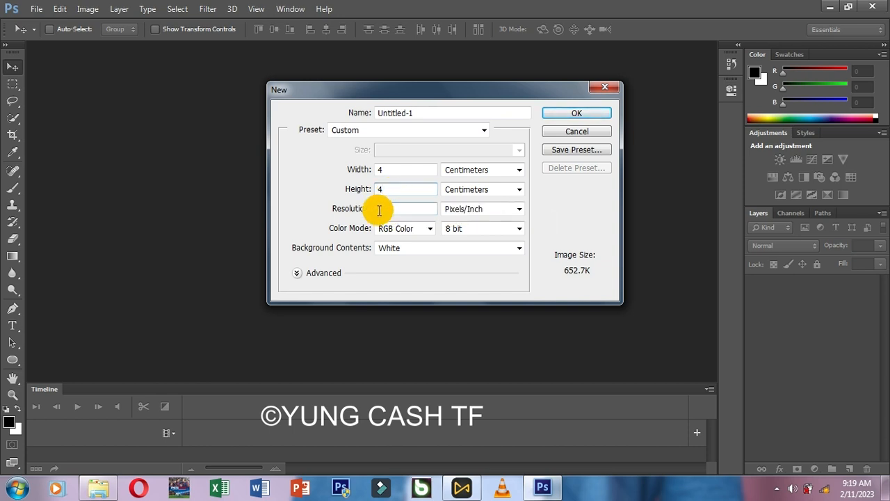
# - Set the resolution to 72 pixels/inch and create the document
pyautogui.doubleClick(378, 208)
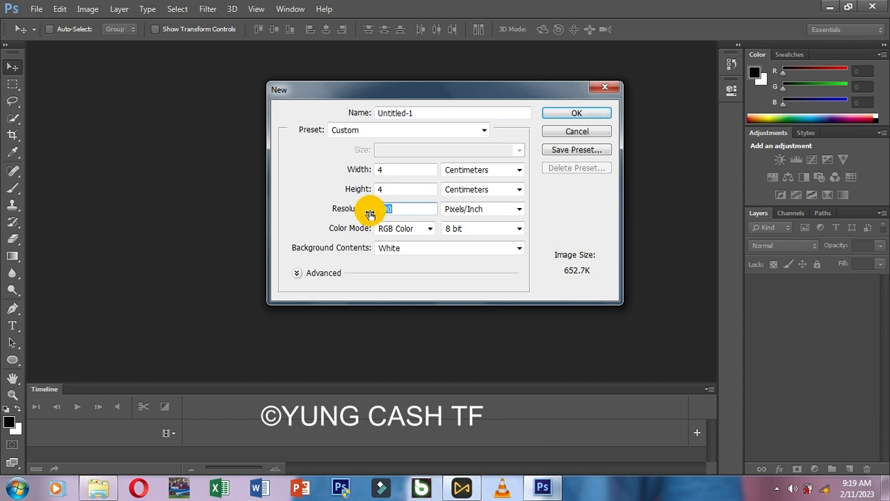
pyautogui.write('72')
pyautogui.click(564, 115)
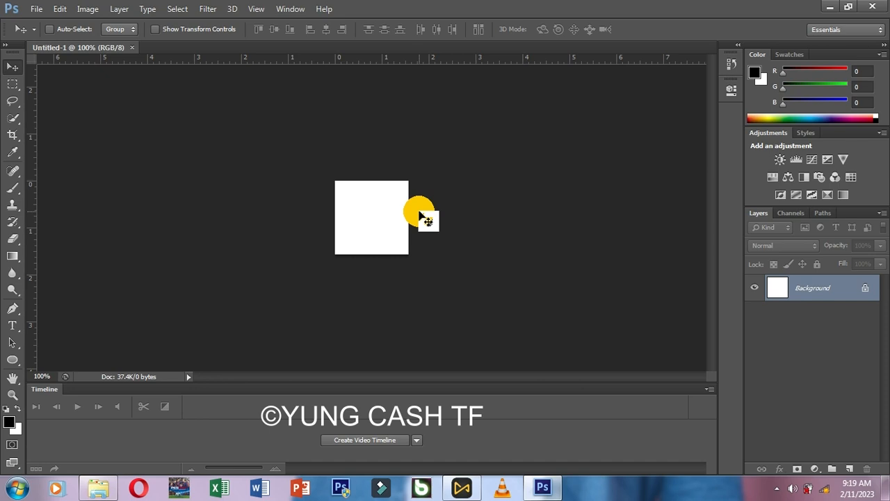
pyautogui.hotkey('ctrl', '+')
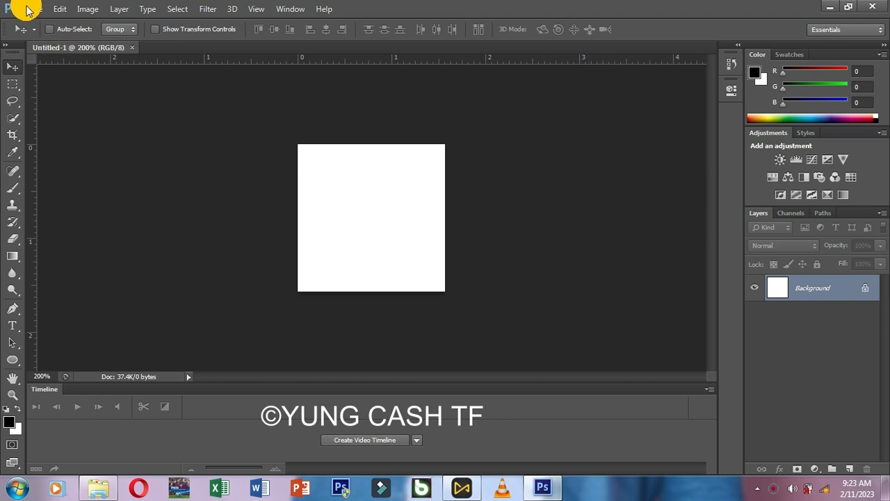
pyautogui.click(31, 8)
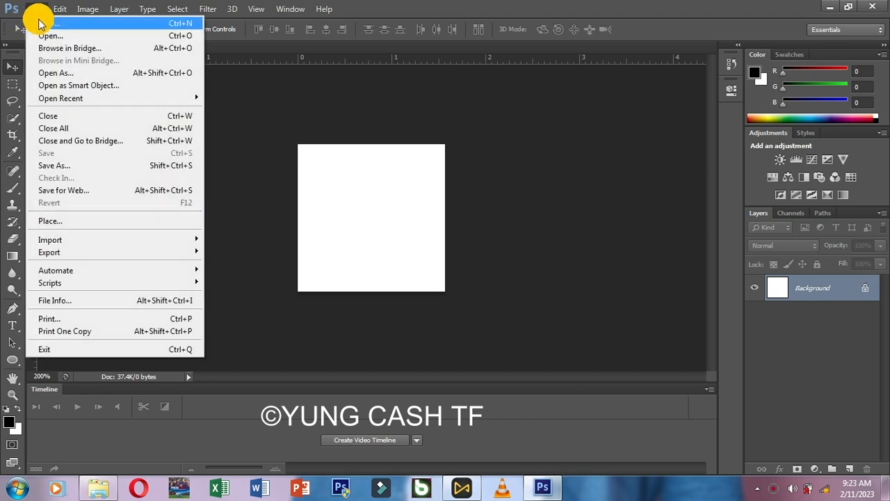
pyautogui.click(44, 23)
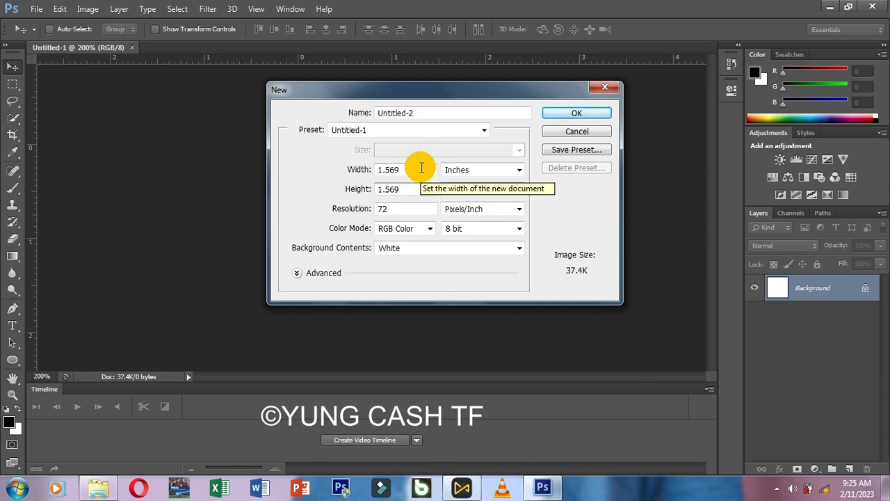
pyautogui.click(383, 132)
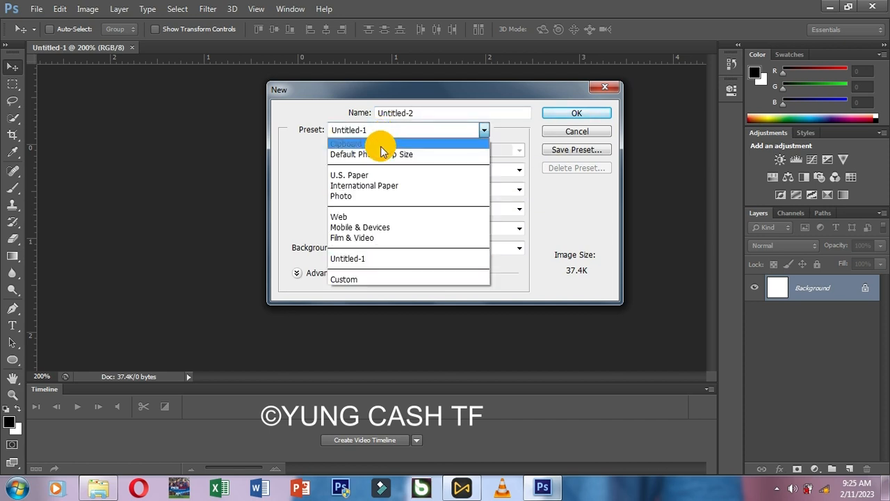
pyautogui.click(379, 185)
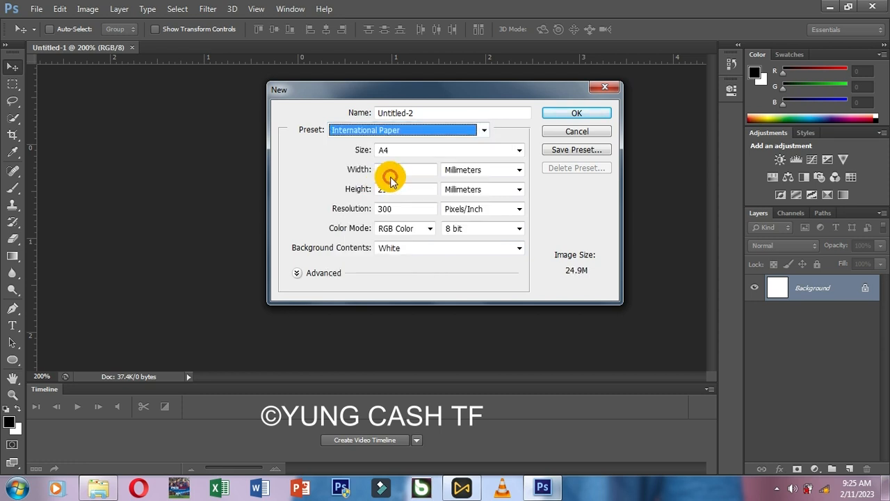
pyautogui.click(517, 154)
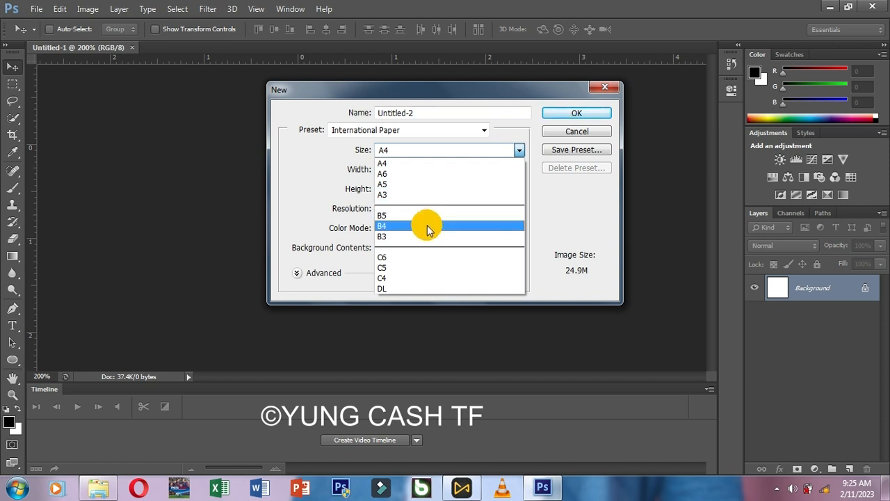
pyautogui.click(393, 162)
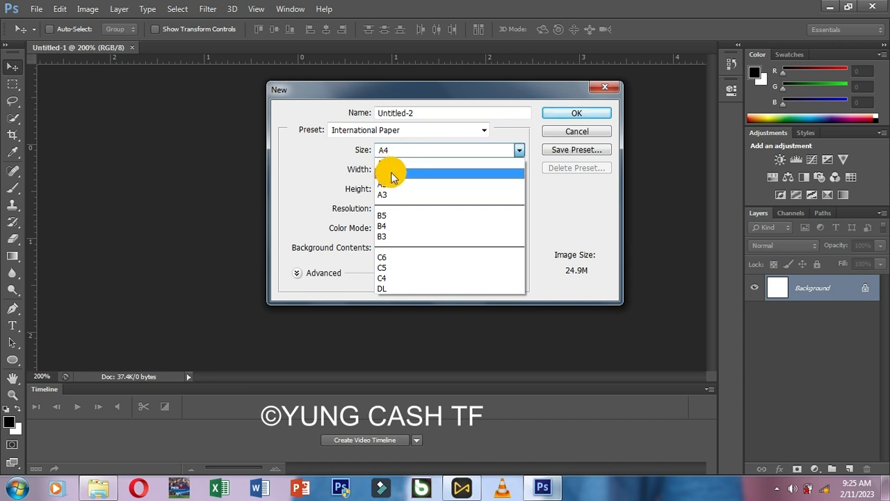
pyautogui.click(503, 157)
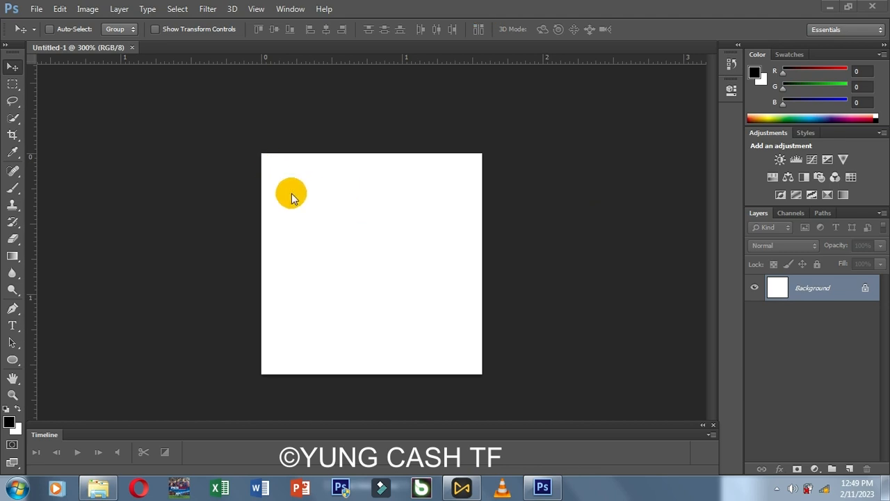
# - Create a second document from the International Paper preset in A4 size, 210 by 297 millimeters at 300 pixels/inch
pyautogui.click(35, 7)
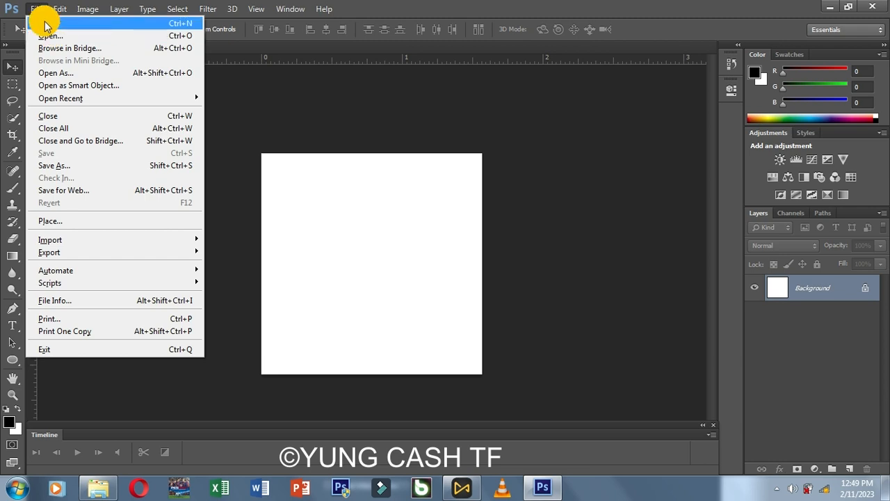
pyautogui.click(43, 23)
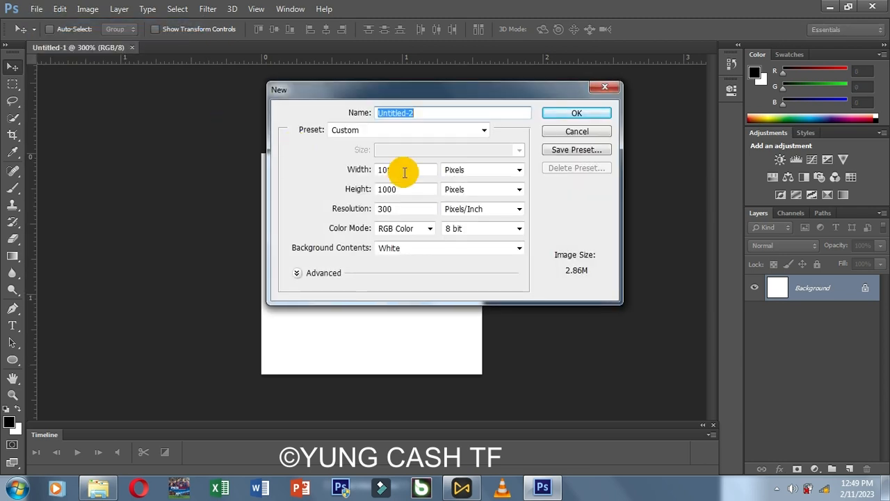
pyautogui.click(375, 131)
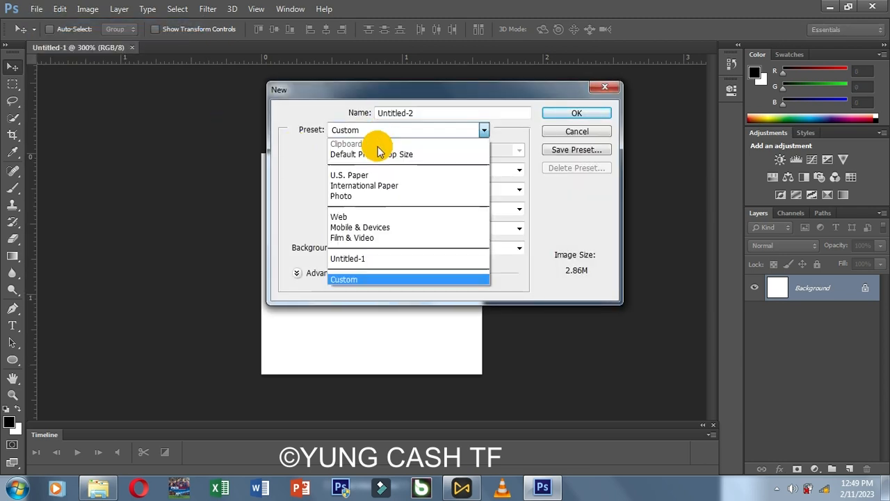
pyautogui.click(364, 185)
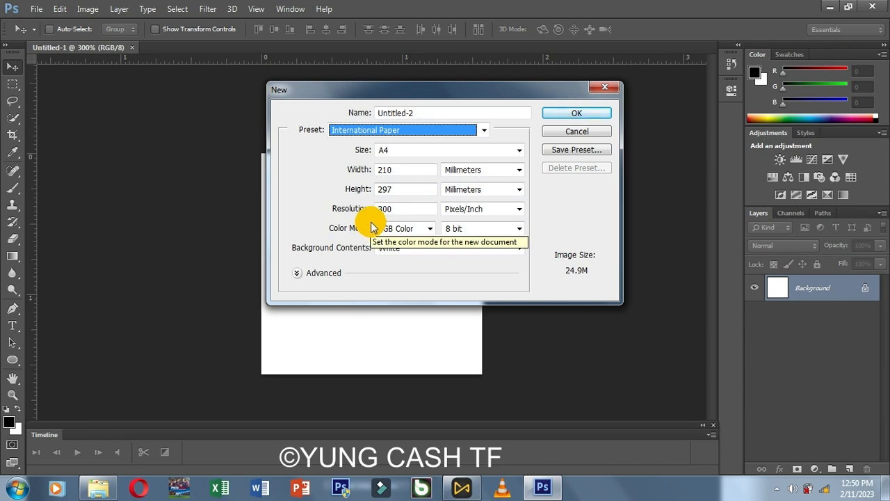
pyautogui.click(570, 113)
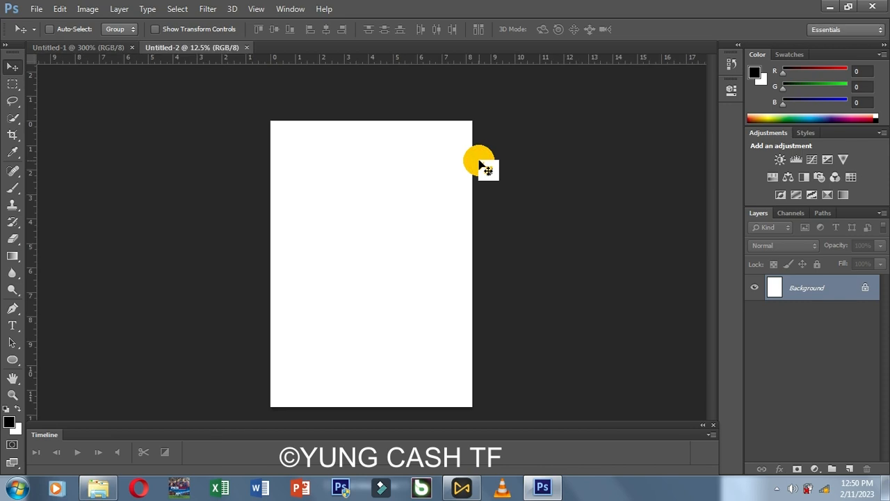
pyautogui.hotkey('ctrl', '+')
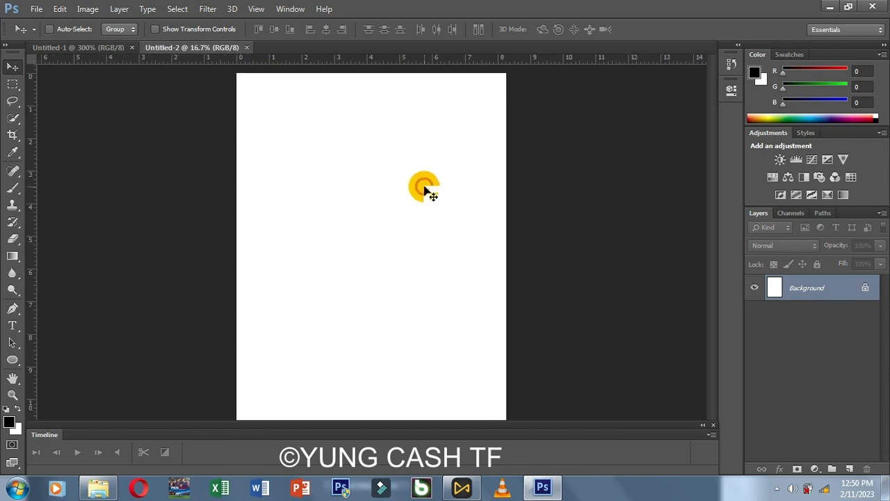
pyautogui.hotkey('ctrl', '-')
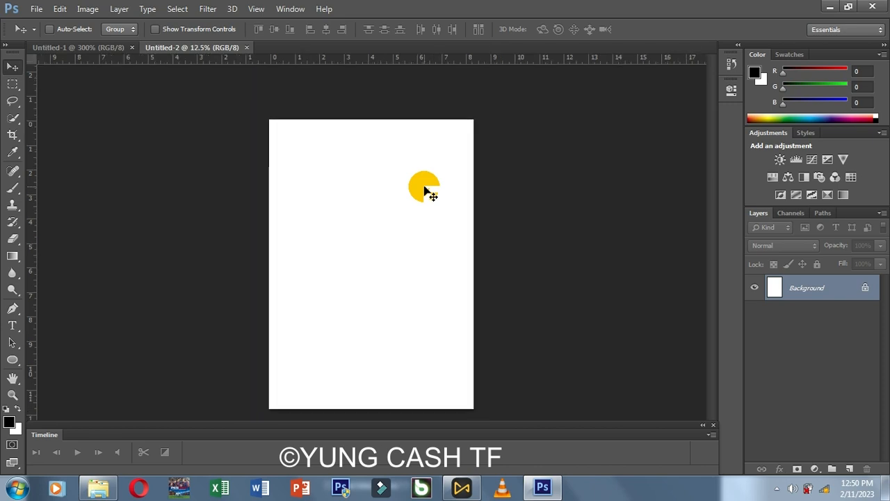
pyautogui.hotkey('ctrl', '+')
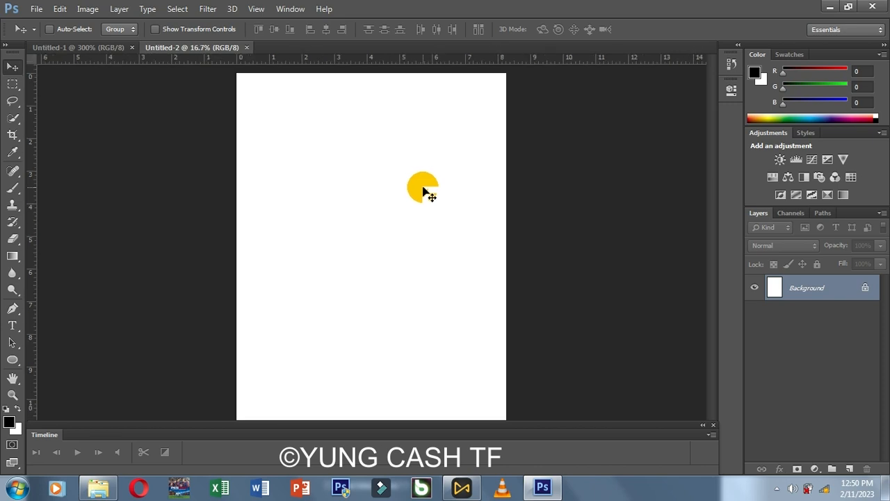
# - Examine the blank A4 page at different magnifications by zooming in and out repeatedly
pyautogui.hotkey('ctrl', '-')
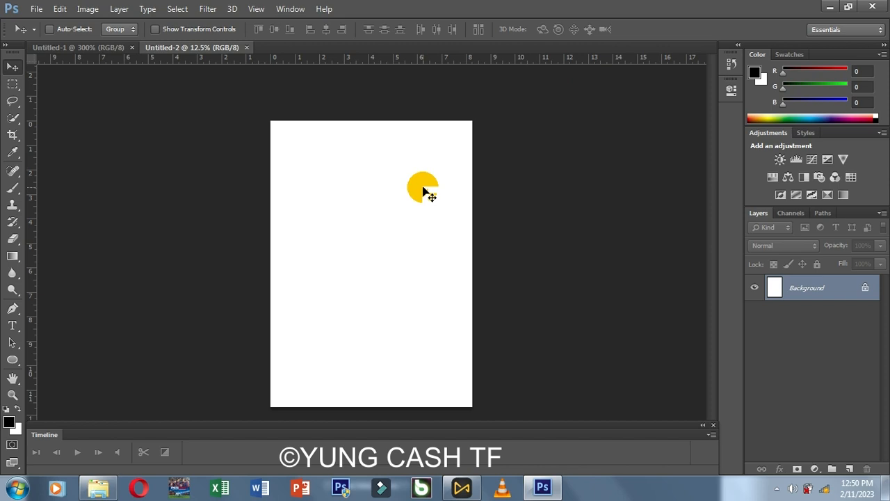
pyautogui.hotkey('ctrl', '+')
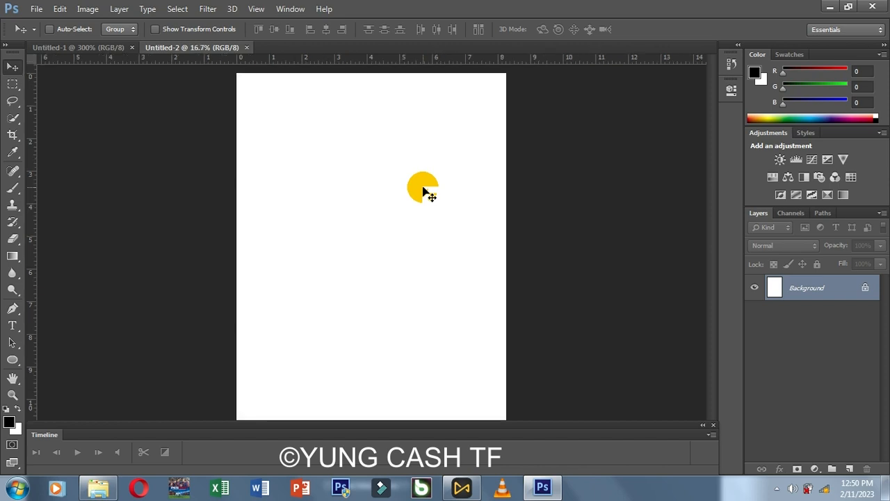
pyautogui.hotkey('ctrl', '+')
pyautogui.hotkey('ctrl', '+')
pyautogui.hotkey('ctrl', '+')
pyautogui.hotkey('ctrl', '+')
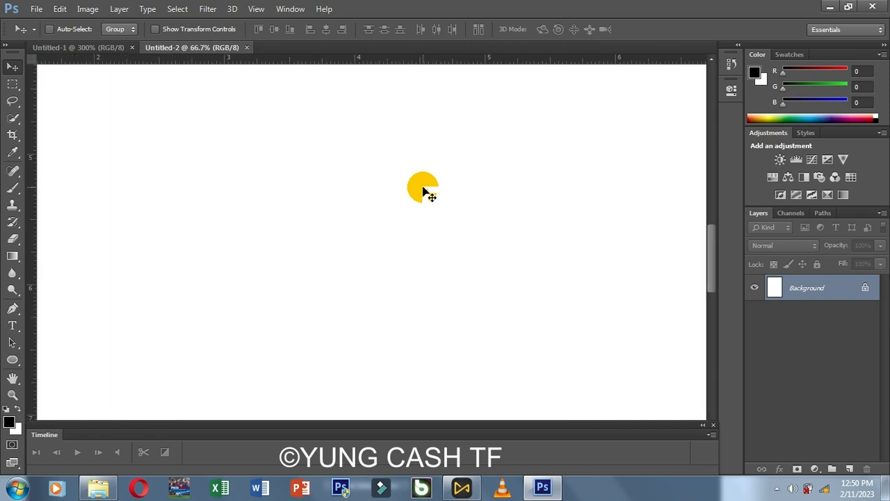
pyautogui.hotkey('ctrl', '-')
pyautogui.hotkey('ctrl', '-')
pyautogui.hotkey('ctrl', '-')
pyautogui.hotkey('ctrl', '-')
pyautogui.hotkey('ctrl', '-')
pyautogui.hotkey('ctrl', '-')
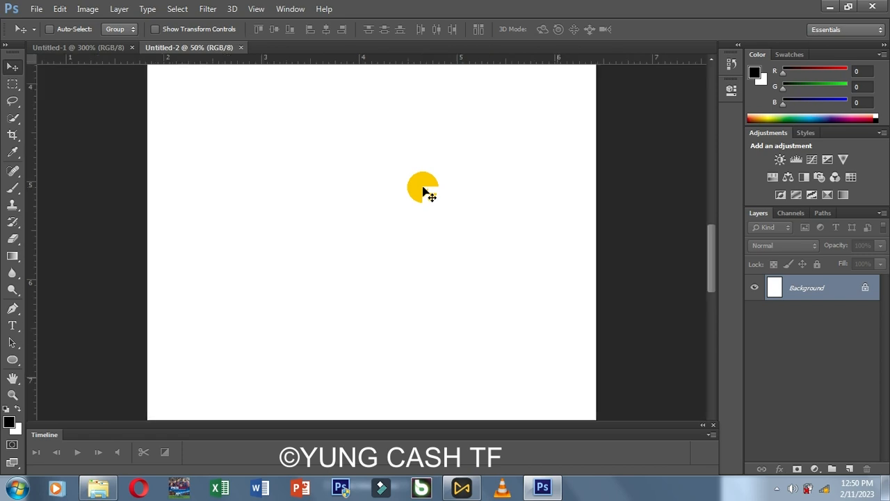
pyautogui.hotkey('ctrl', '+')
pyautogui.hotkey('ctrl', '+')
pyautogui.hotkey('ctrl', '+')
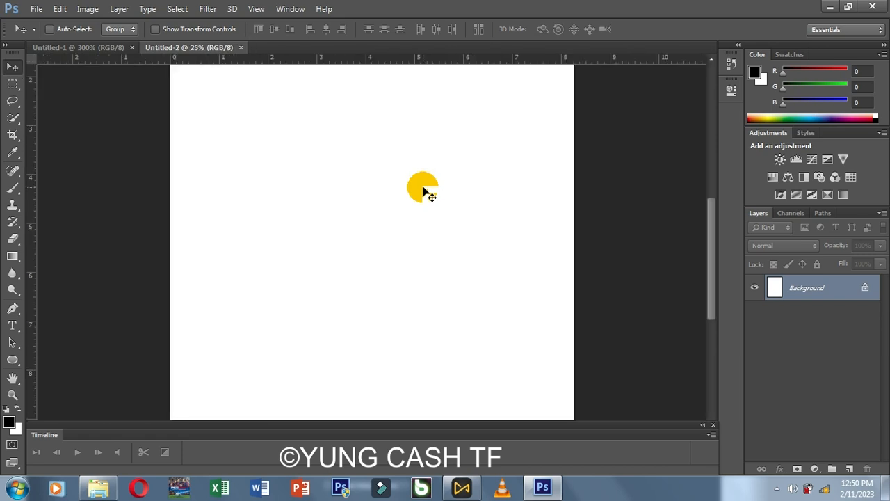
pyautogui.hotkey('ctrl', '-')
pyautogui.hotkey('ctrl', '-')
pyautogui.hotkey('ctrl', '-')
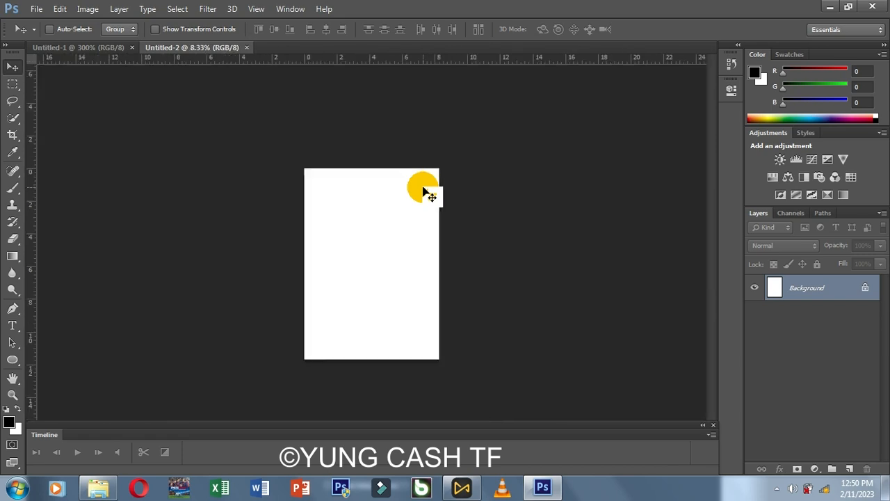
pyautogui.hotkey('ctrl', '+')
pyautogui.hotkey('ctrl', '+')
pyautogui.hotkey('ctrl', '+')
pyautogui.hotkey('ctrl', '-')
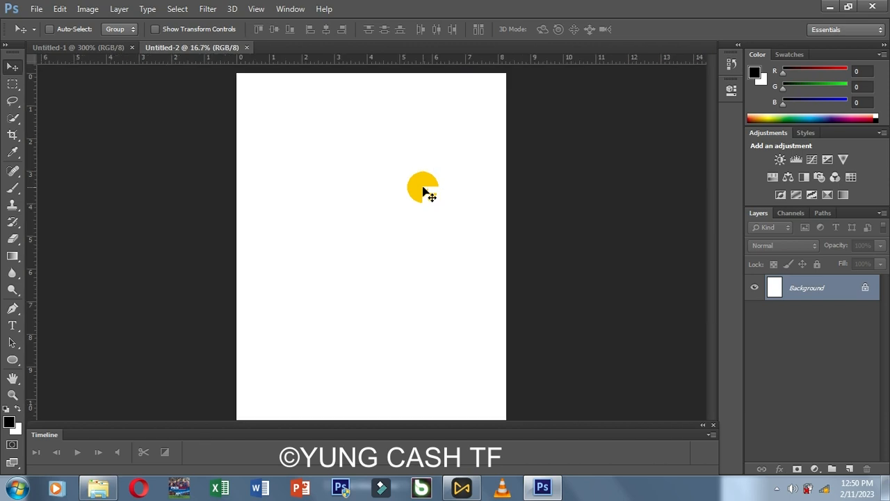
pyautogui.hotkey('ctrl', '-')
pyautogui.hotkey('ctrl', '+')
pyautogui.hotkey('ctrl', '-')
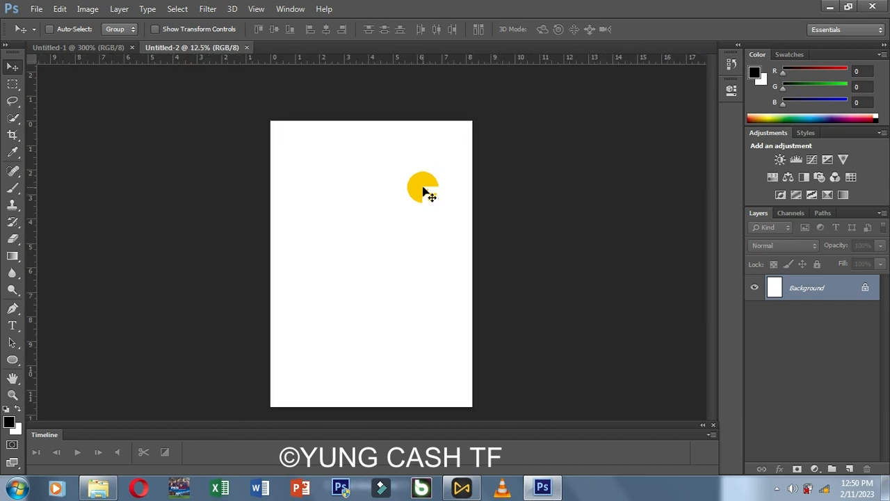
pyautogui.hotkey('ctrl', '+')
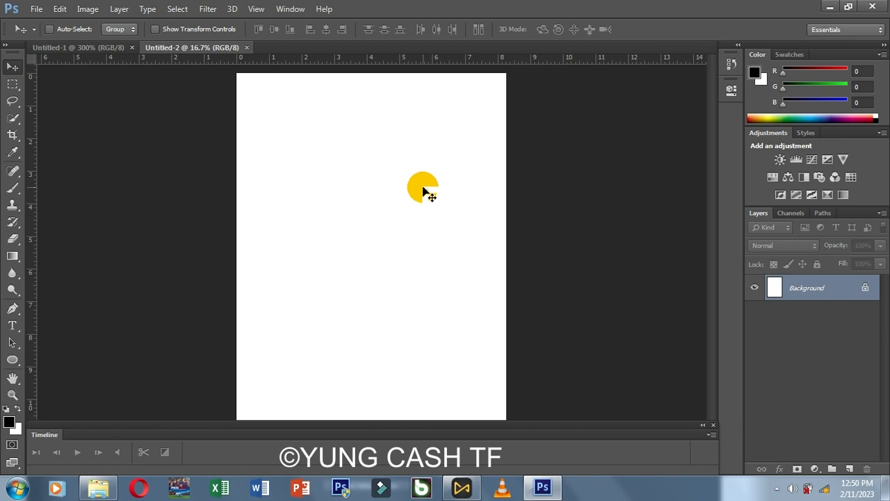
pyautogui.hotkey('ctrl', '-')
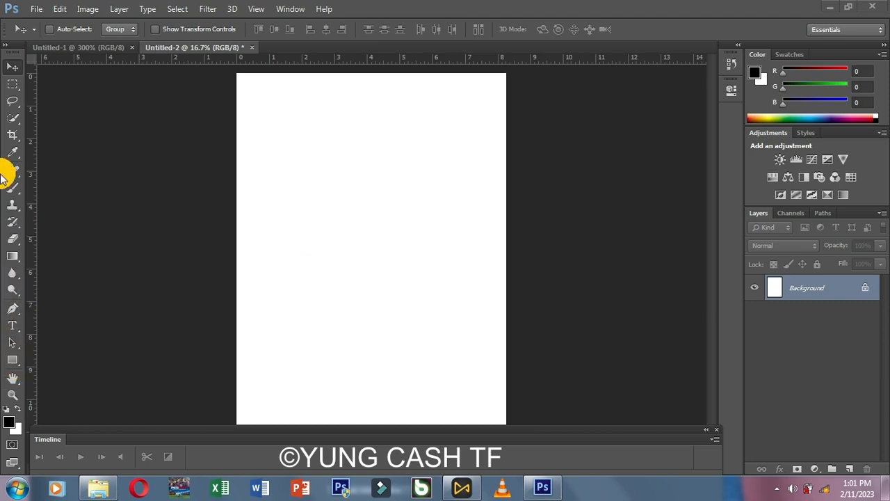
# - Draw a black rectangle about 1960 by 889 px with the Rectangle Tool and move it to the lower part of the page
pyautogui.click(18, 362)
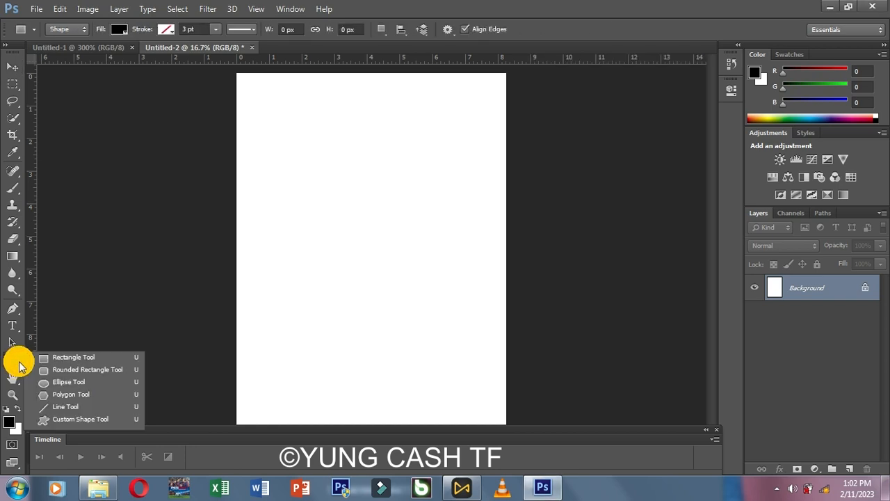
pyautogui.click(53, 360)
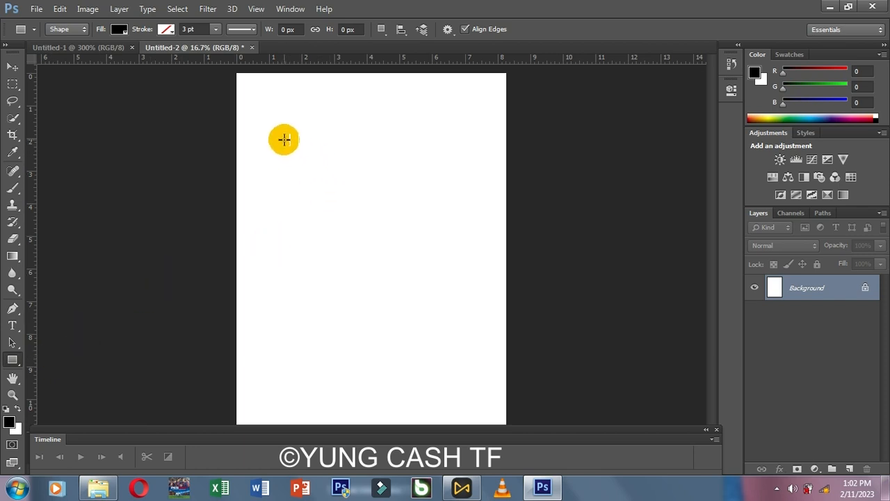
pyautogui.moveTo(284, 139); pyautogui.dragTo(496, 236)
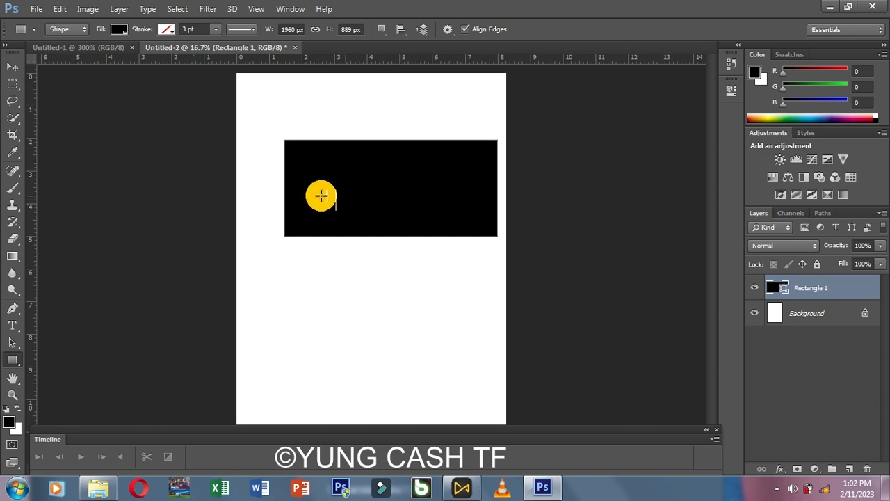
pyautogui.click(12, 73)
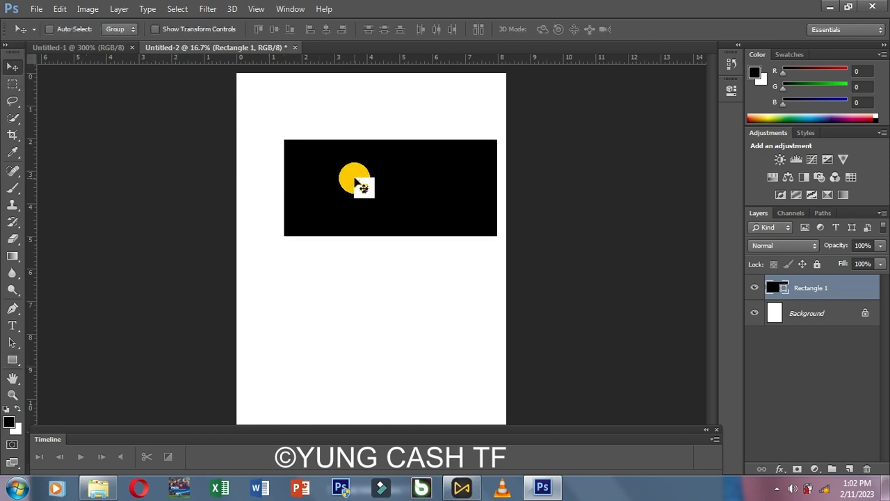
pyautogui.moveTo(357, 201); pyautogui.dragTo(345, 366)
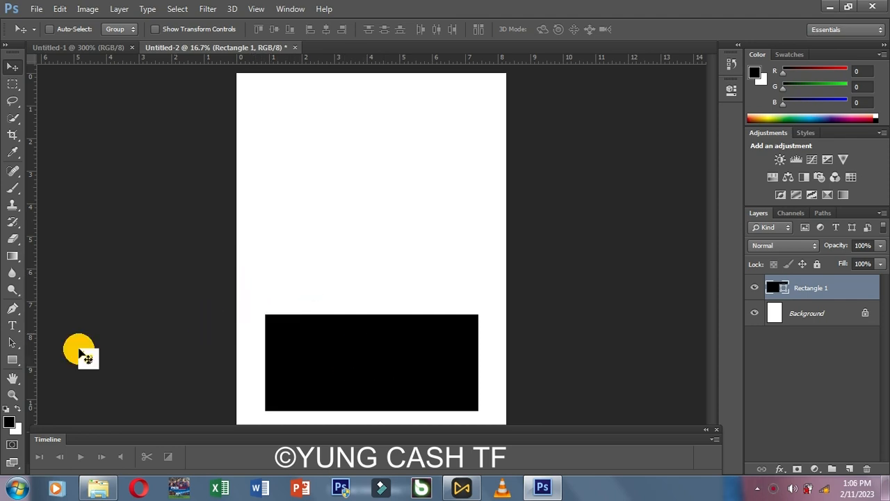
# - Draw a black square about 935 by 935 px and move it so it sits centred just above the wide rectangle
pyautogui.click(14, 359)
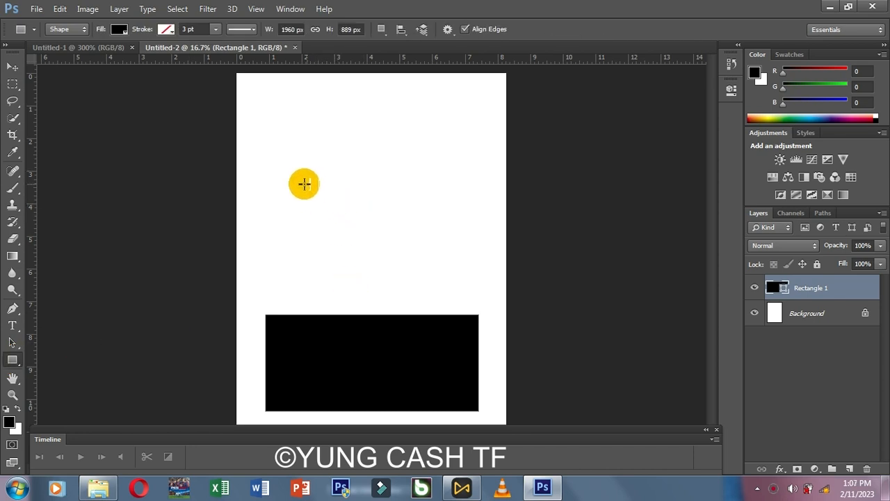
pyautogui.moveTo(303, 183); pyautogui.dragTo(403, 245)
pyautogui.press('shift')
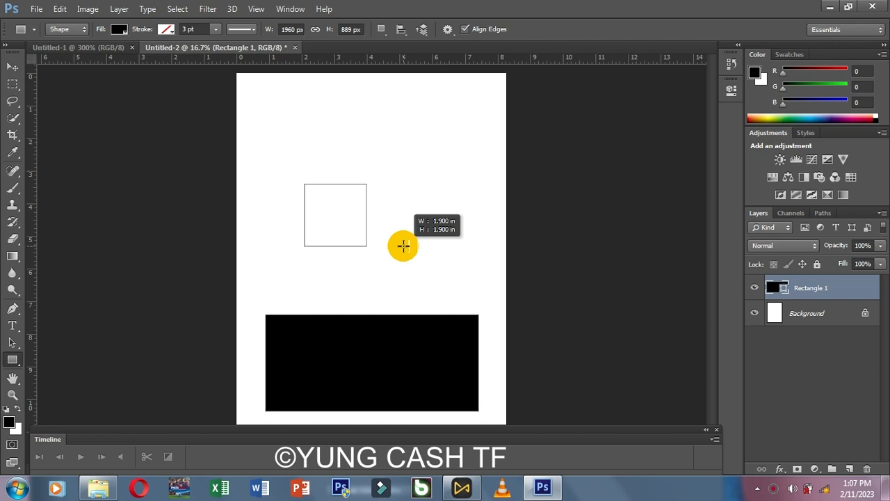
pyautogui.moveTo(403, 245); pyautogui.dragTo(451, 285)
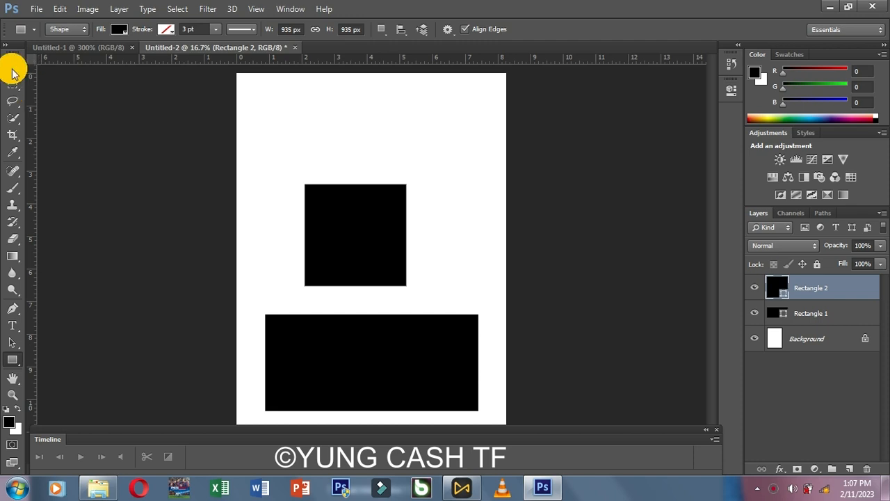
pyautogui.click(12, 70)
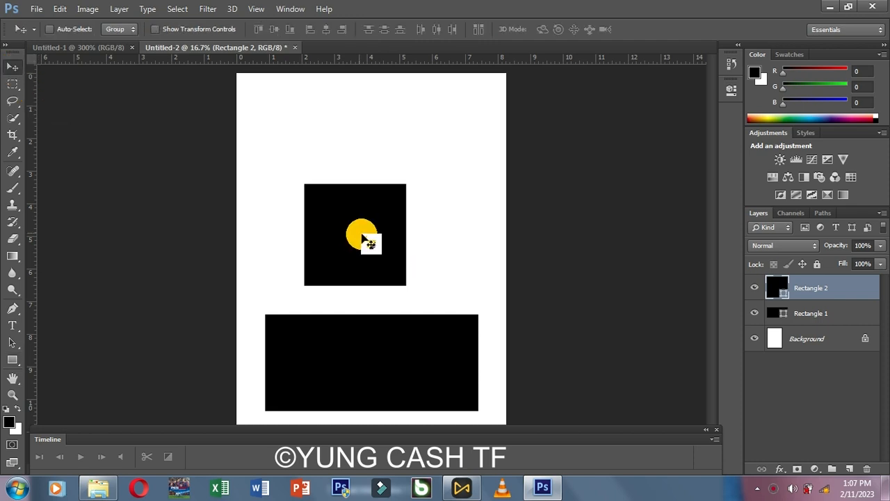
pyautogui.moveTo(372, 242); pyautogui.dragTo(372, 250)
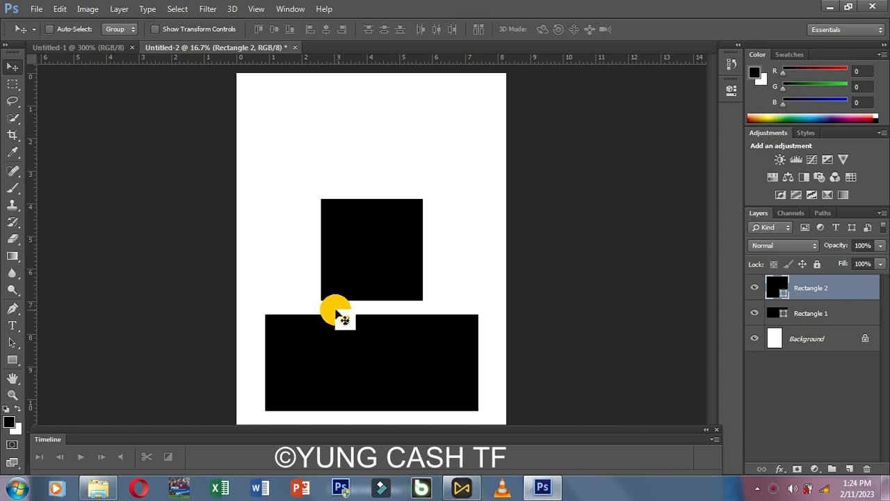
# - Draw a black circle about 858 by 858 px with the Ellipse Tool and centre it above the square
pyautogui.click(16, 363)
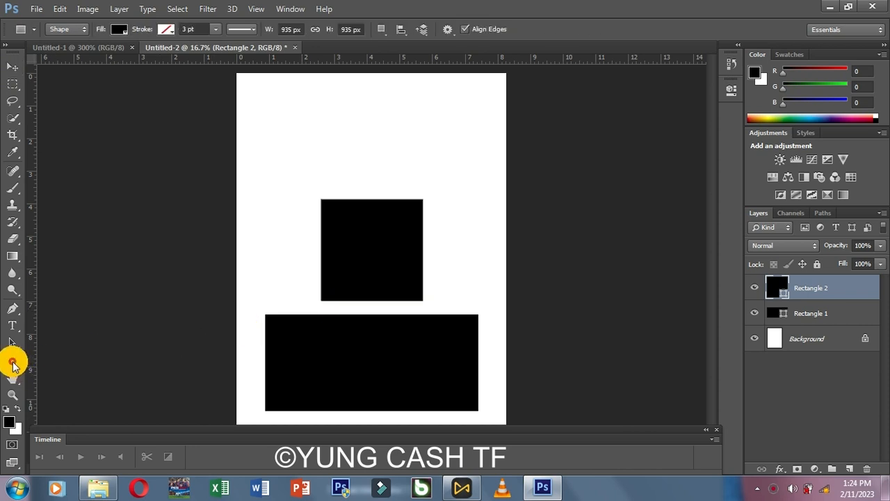
pyautogui.rightClick(15, 363)
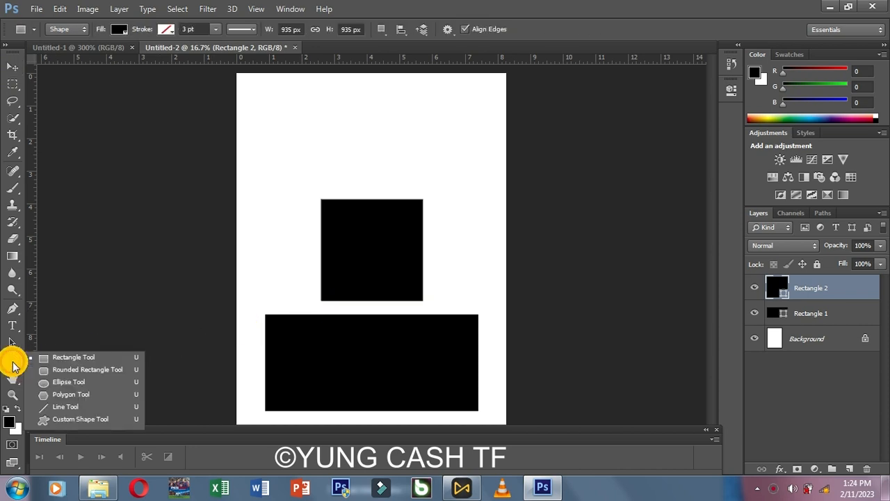
pyautogui.click(60, 382)
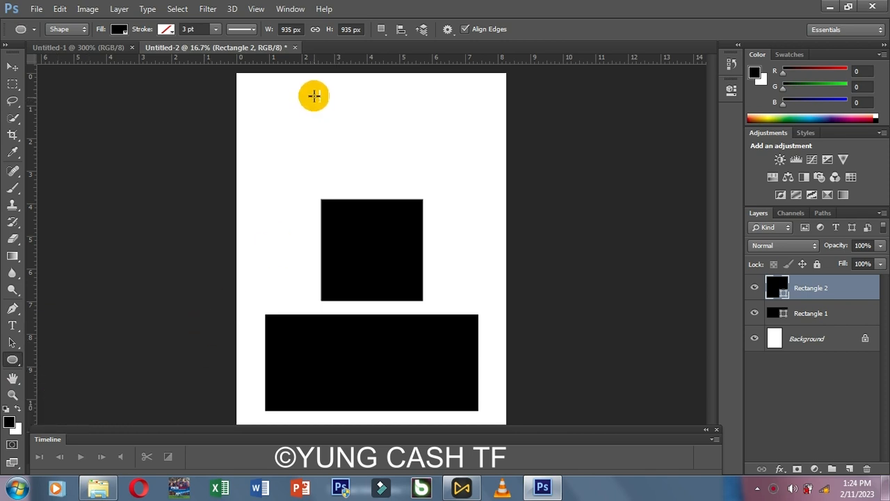
pyautogui.moveTo(313, 95); pyautogui.dragTo(411, 189)
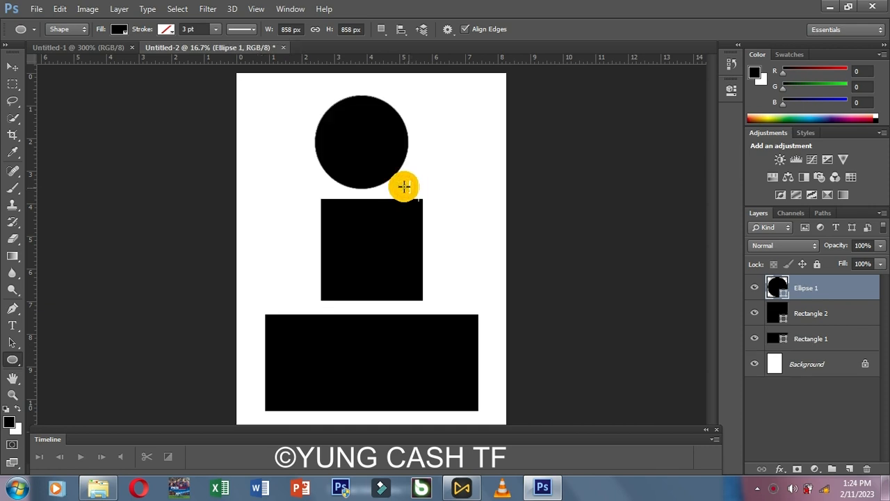
pyautogui.click(10, 67)
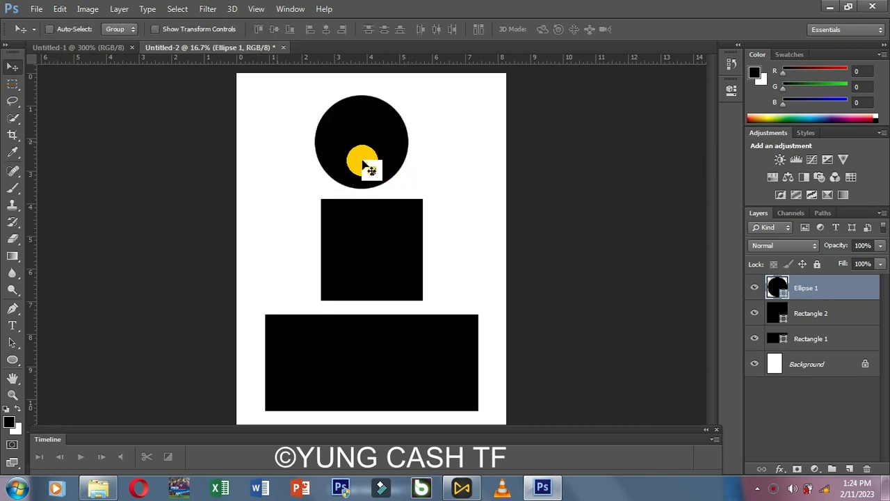
pyautogui.moveTo(363, 150); pyautogui.dragTo(369, 150)
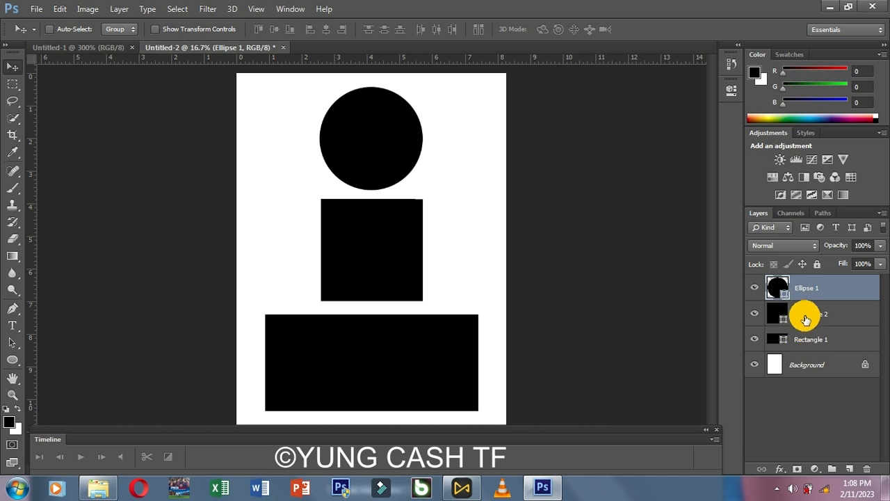
# - Hide and show again the Ellipse 1 layer and the Rectangle 1 layer to see which shape each one holds
pyautogui.click(757, 289)
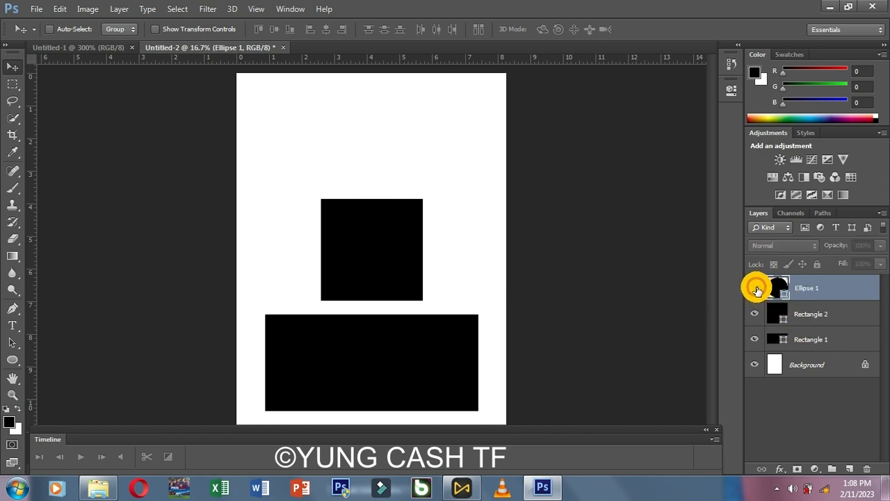
pyautogui.click(758, 289)
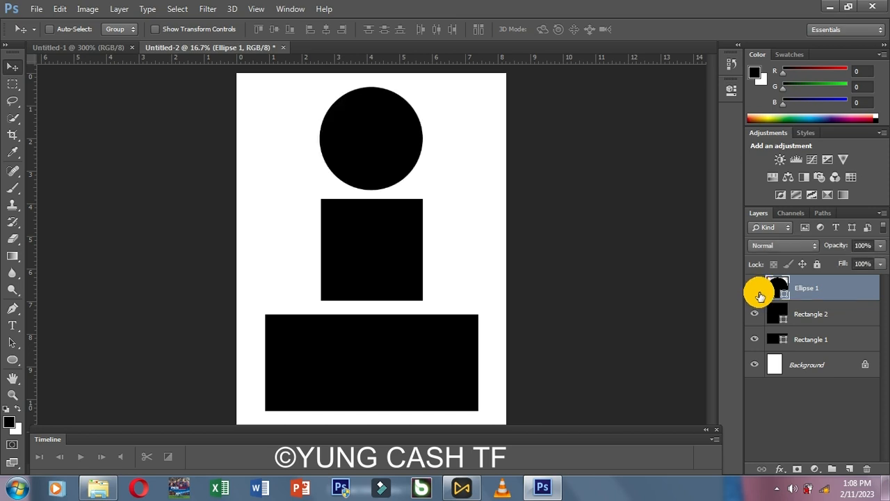
pyautogui.click(762, 340)
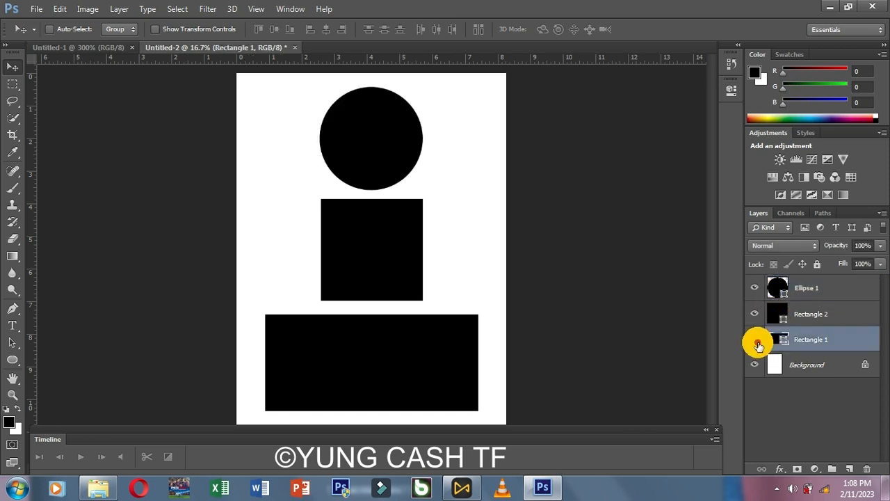
pyautogui.click(755, 341)
pyautogui.click(756, 340)
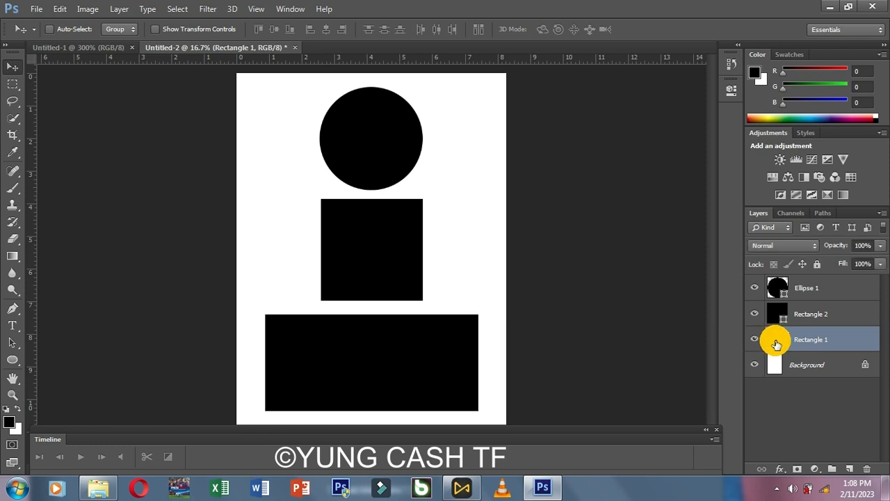
pyautogui.click(818, 315)
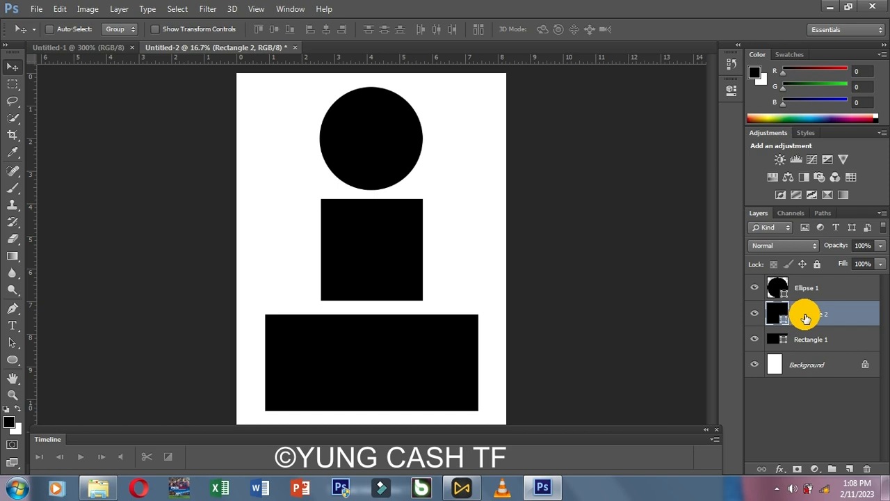
pyautogui.click(817, 340)
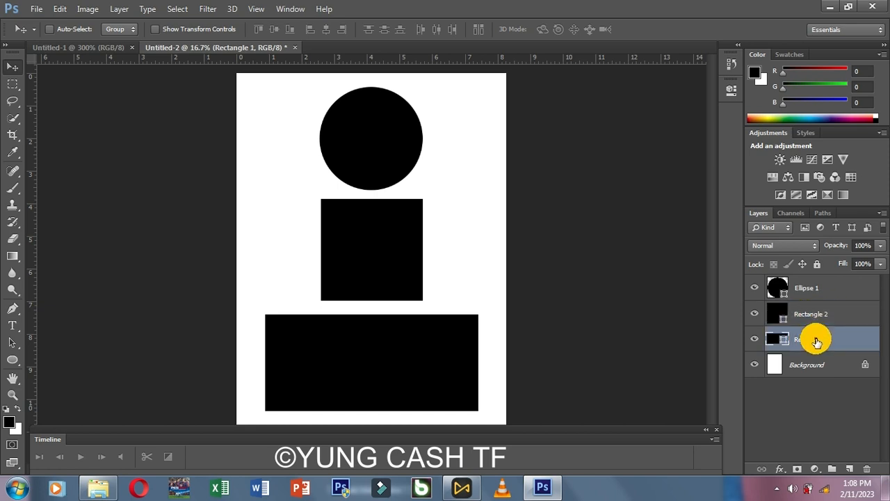
pyautogui.doubleClick(814, 340)
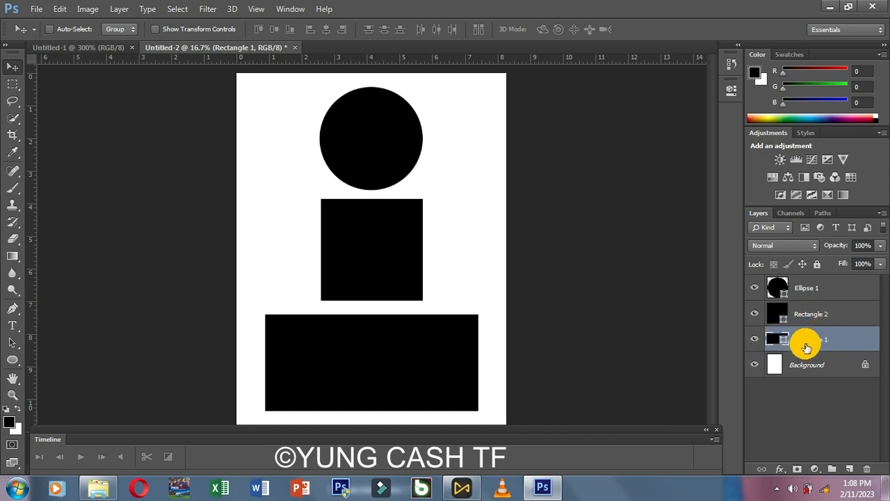
pyautogui.click(772, 340)
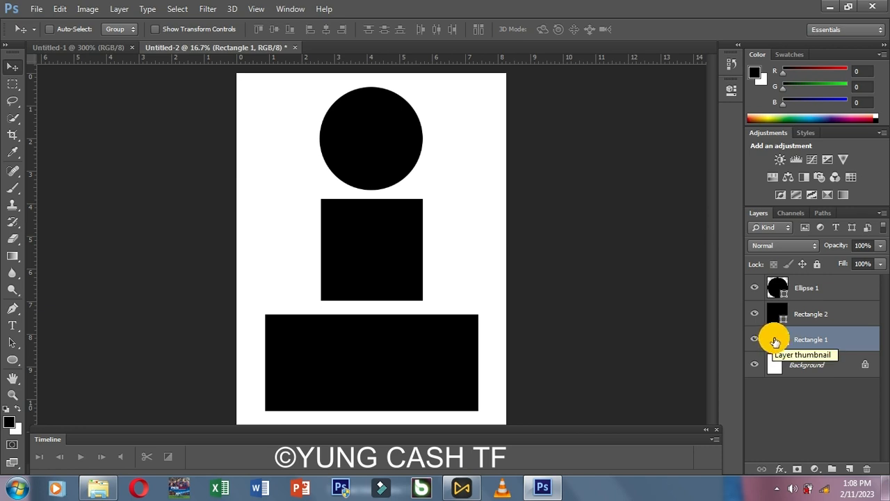
pyautogui.doubleClick(775, 341)
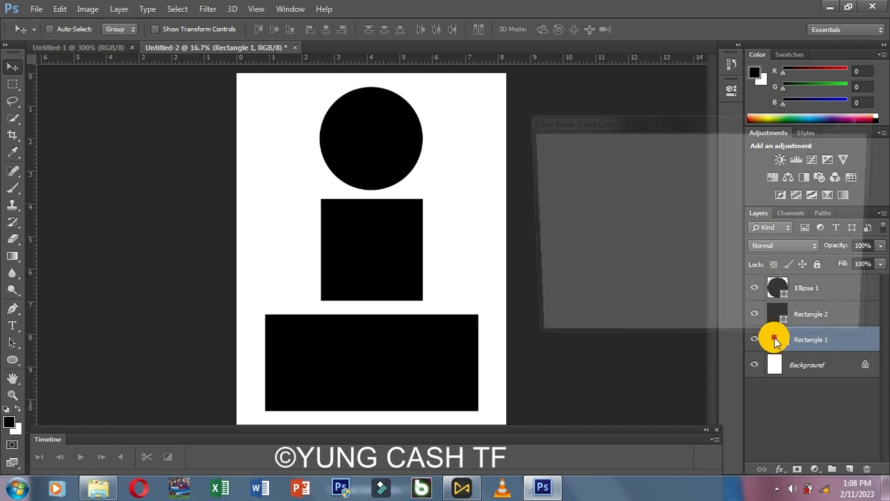
pyautogui.click(679, 199)
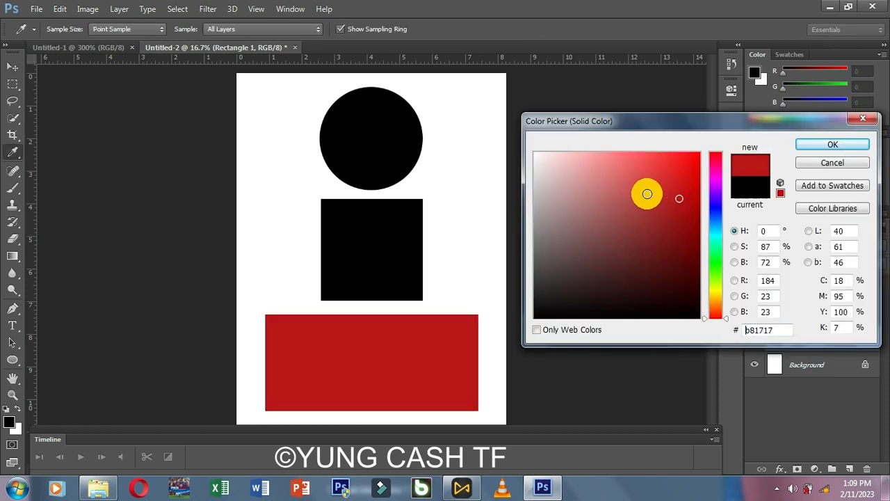
pyautogui.click(680, 163)
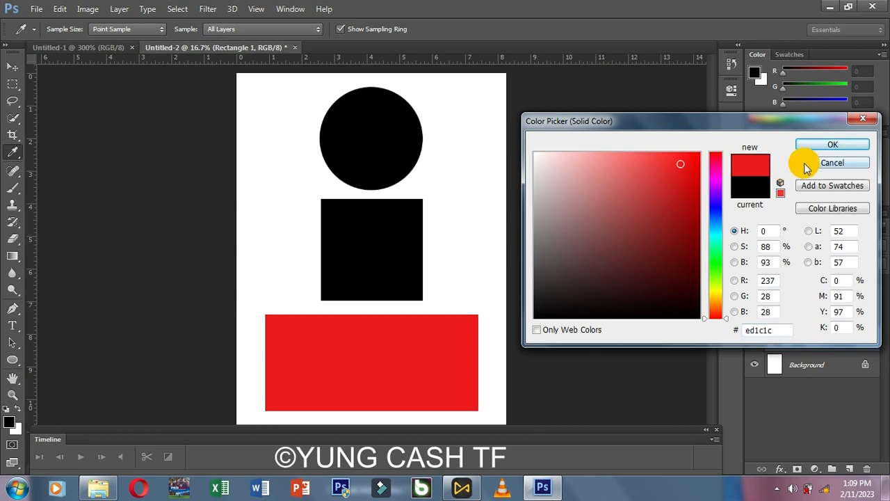
pyautogui.click(862, 119)
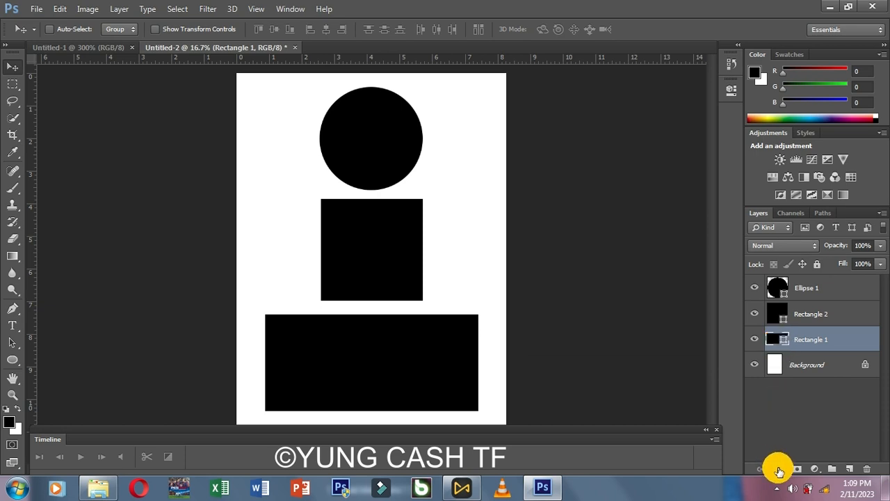
# - Add a Color Overlay effect to the Rectangle 1 layer with red ff0000 at 100% opacity
pyautogui.click(779, 469)
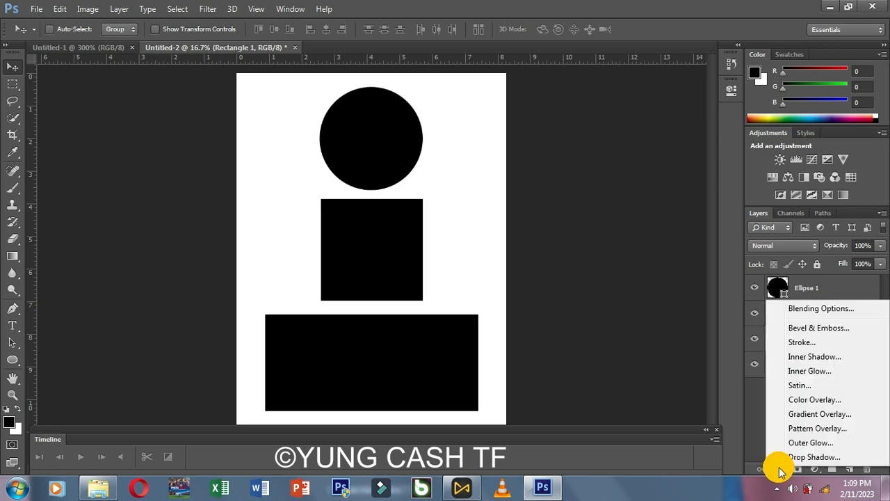
pyautogui.click(801, 402)
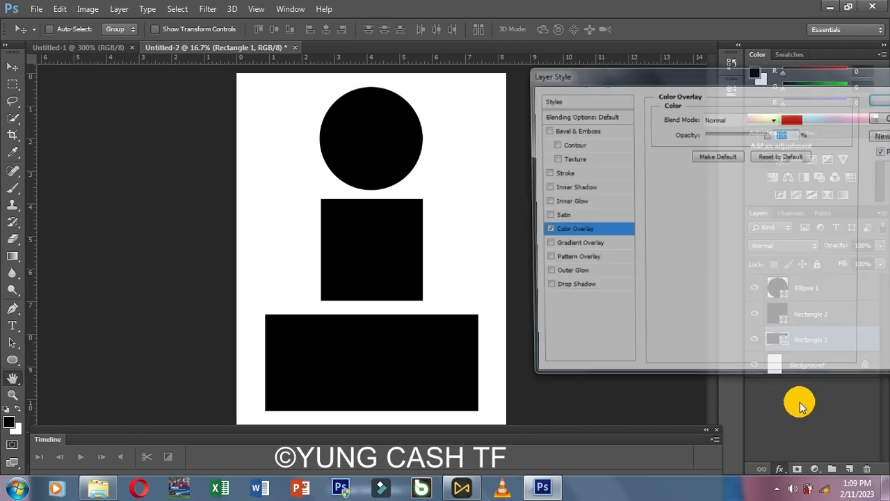
pyautogui.click(793, 121)
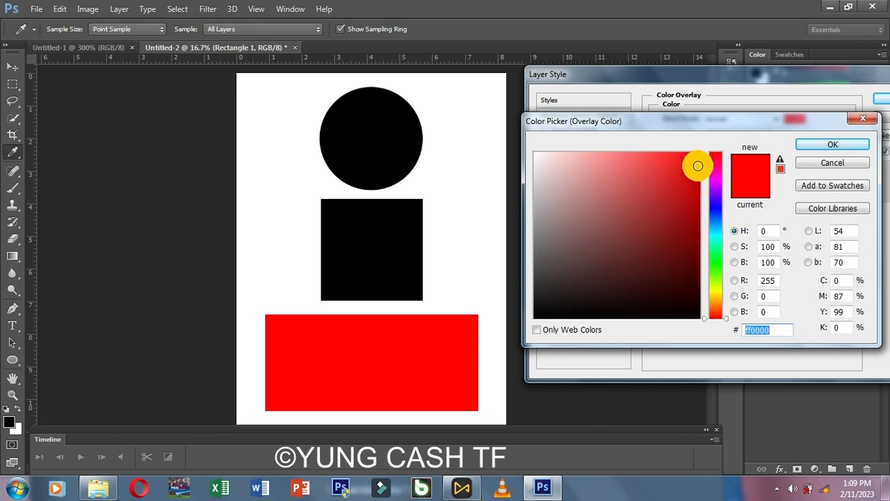
pyautogui.click(818, 144)
pyautogui.moveTo(819, 82); pyautogui.dragTo(763, 82)
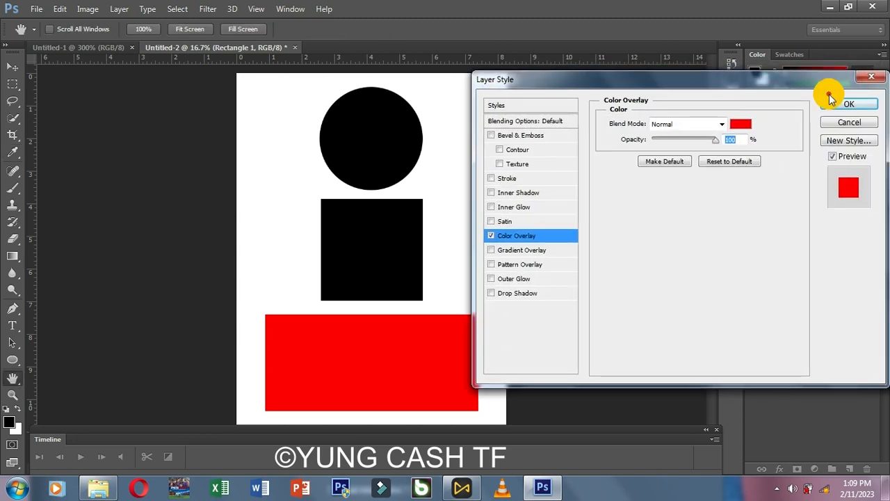
pyautogui.click(836, 102)
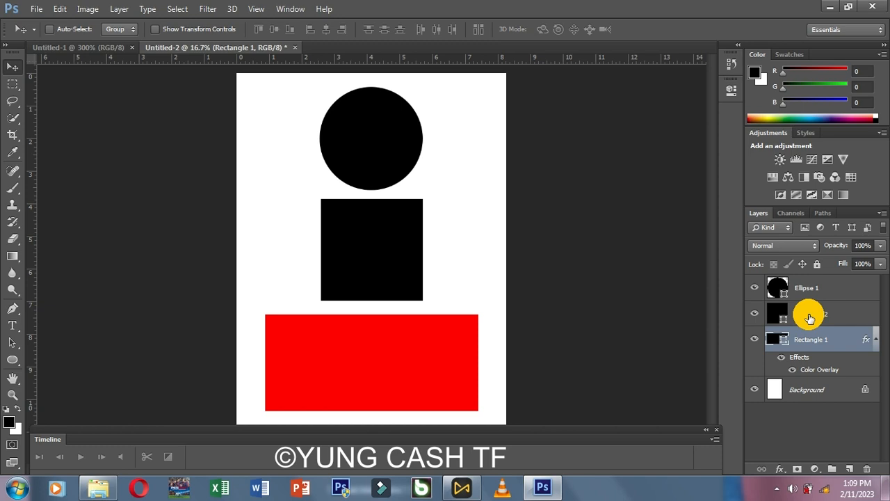
# - Add a Color Overlay effect to the Rectangle 2 layer and set its colour to orange fc8403
pyautogui.click(803, 314)
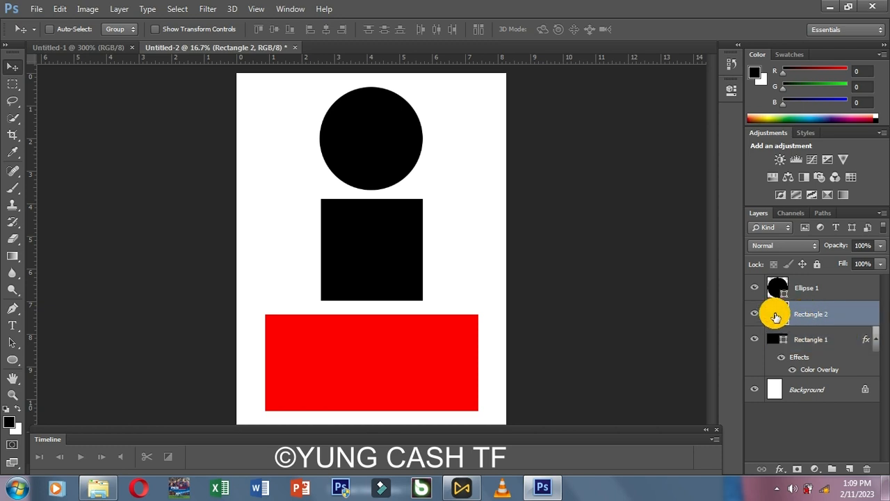
pyautogui.doubleClick(775, 313)
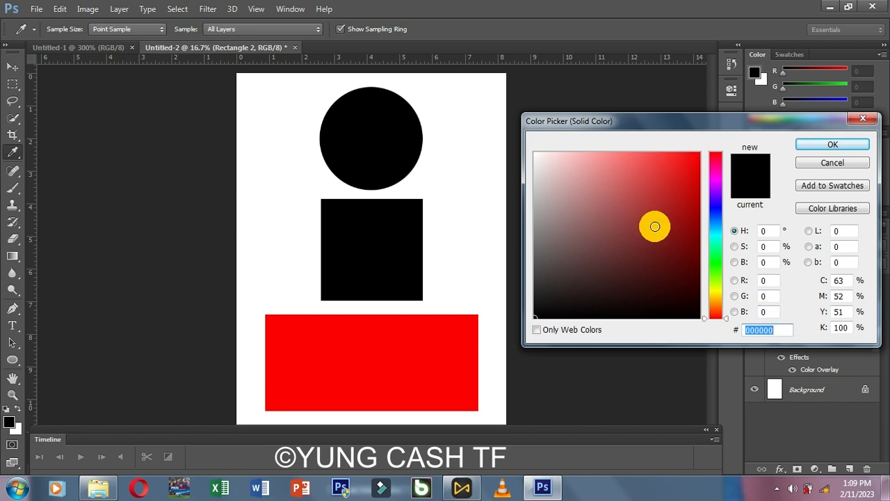
pyautogui.click(867, 125)
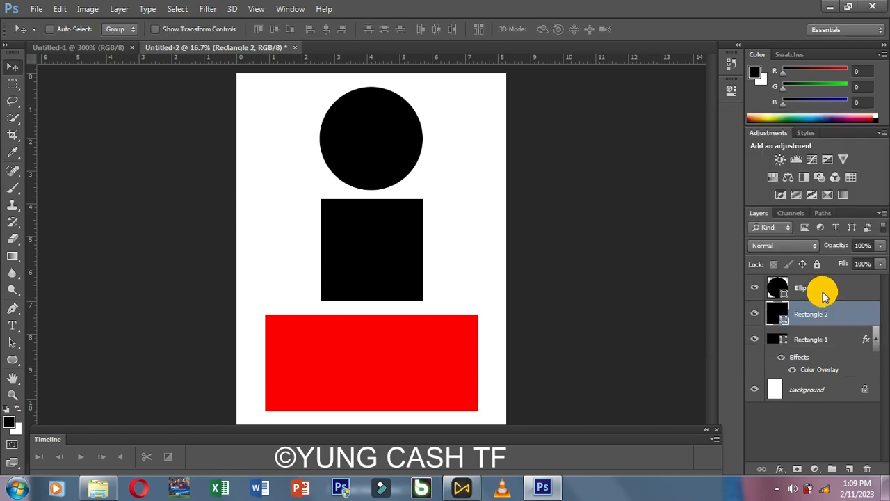
pyautogui.click(781, 470)
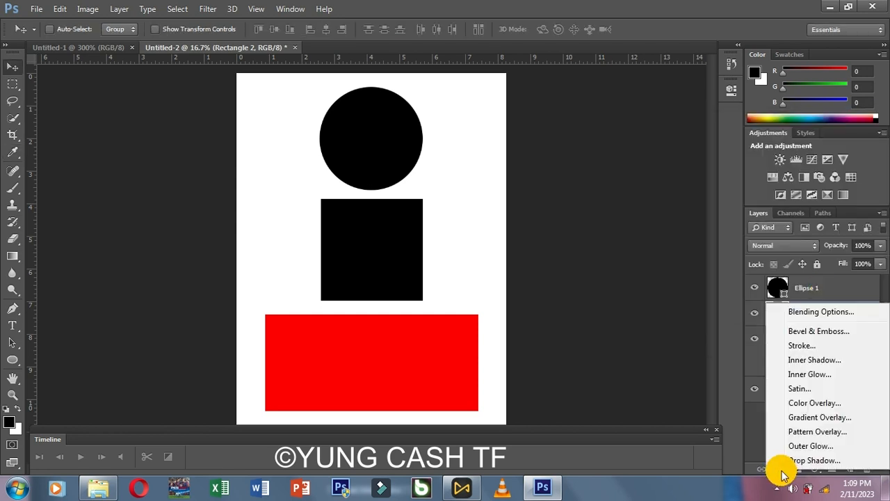
pyautogui.click(798, 401)
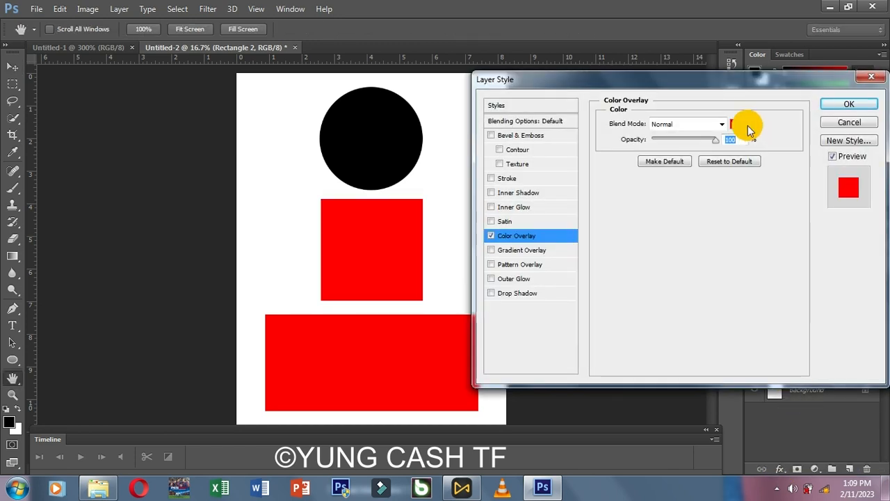
pyautogui.click(747, 125)
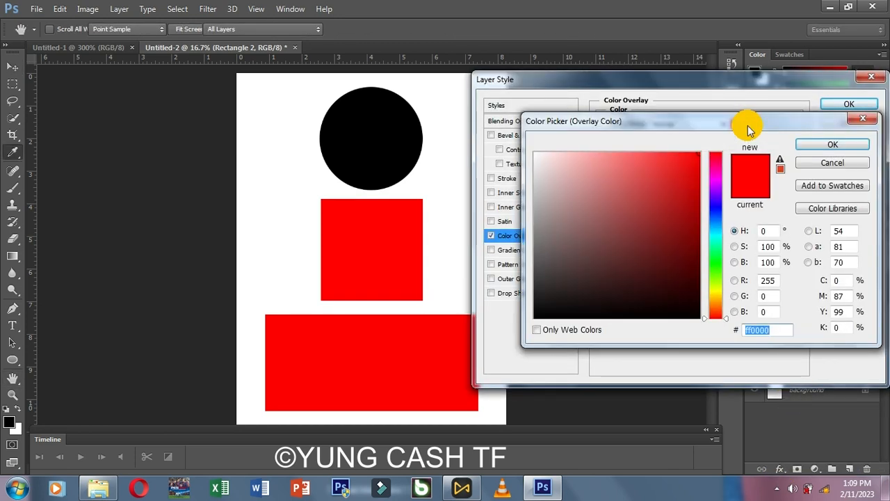
pyautogui.click(717, 304)
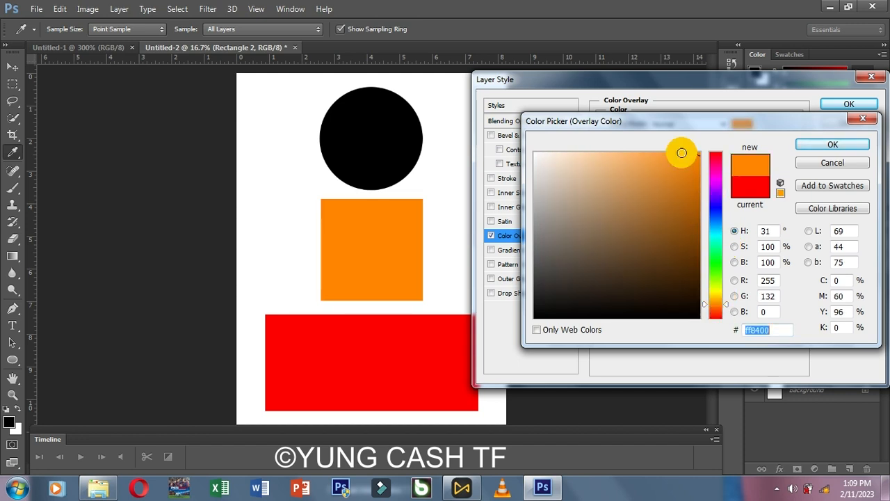
pyautogui.click(696, 241)
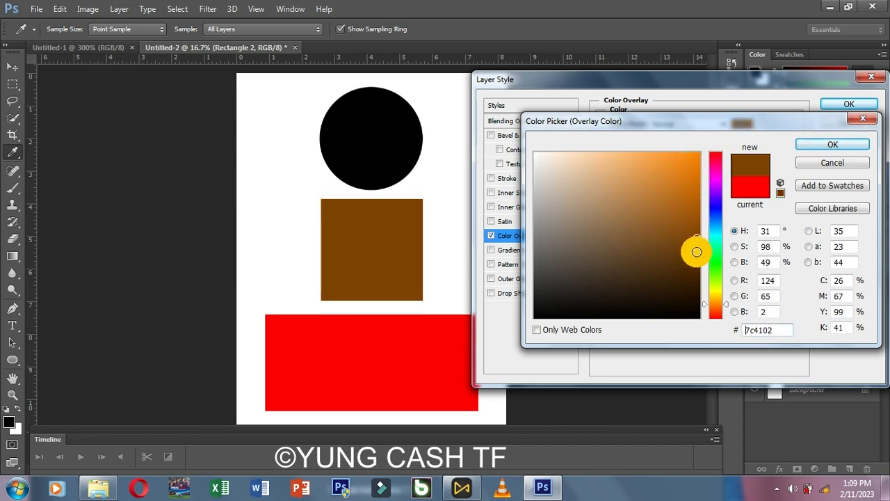
pyautogui.click(697, 153)
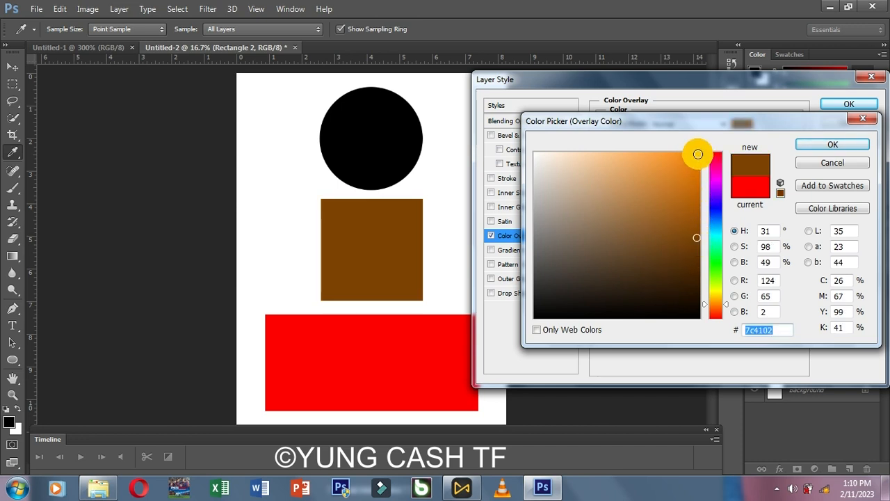
pyautogui.click(819, 148)
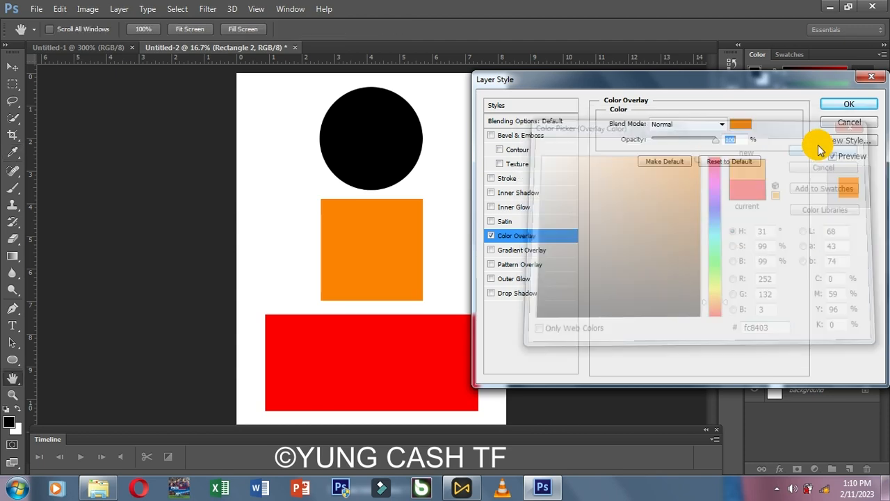
pyautogui.click(849, 107)
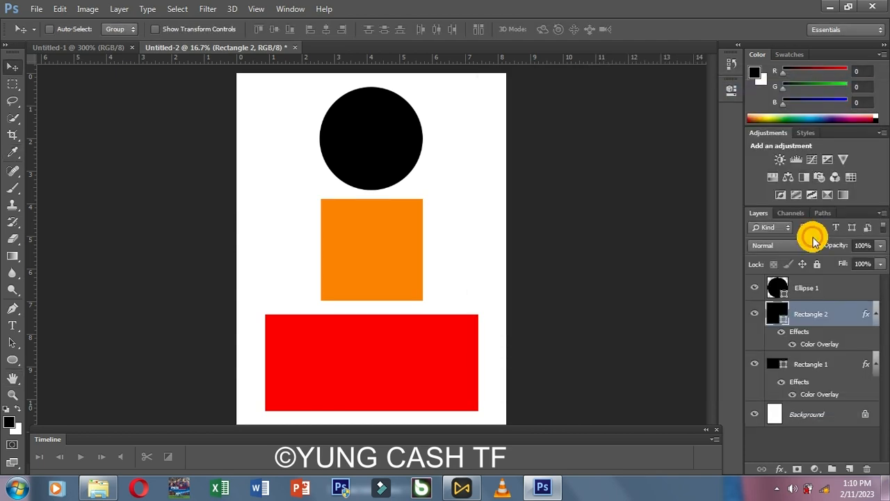
# - Add a Color Overlay effect to the Ellipse 1 layer and set its colour to dark green 015107
pyautogui.click(813, 292)
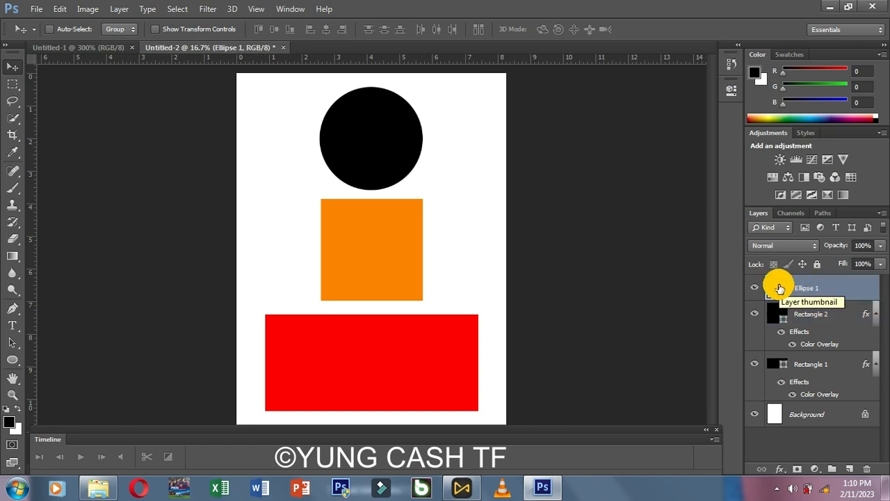
pyautogui.doubleClick(778, 287)
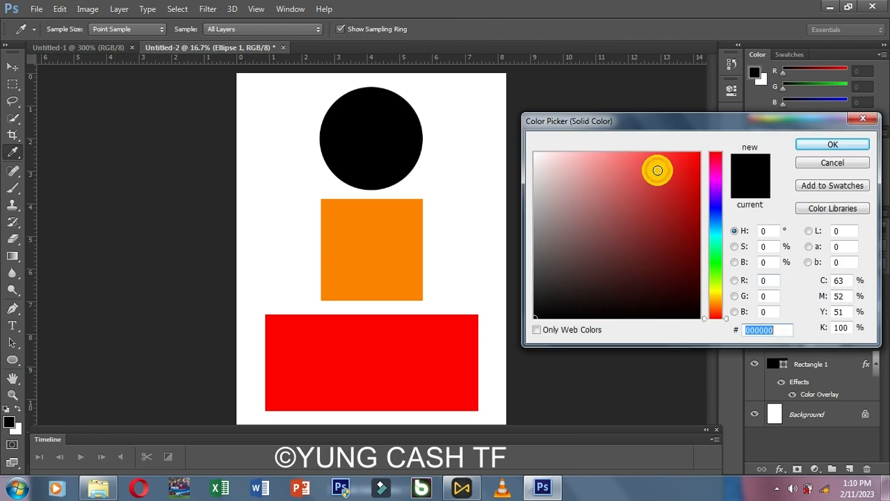
pyautogui.click(860, 119)
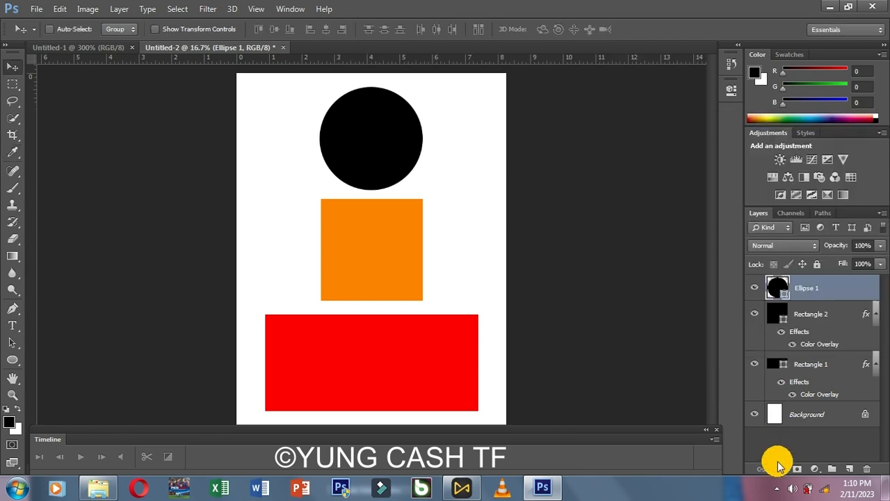
pyautogui.click(779, 467)
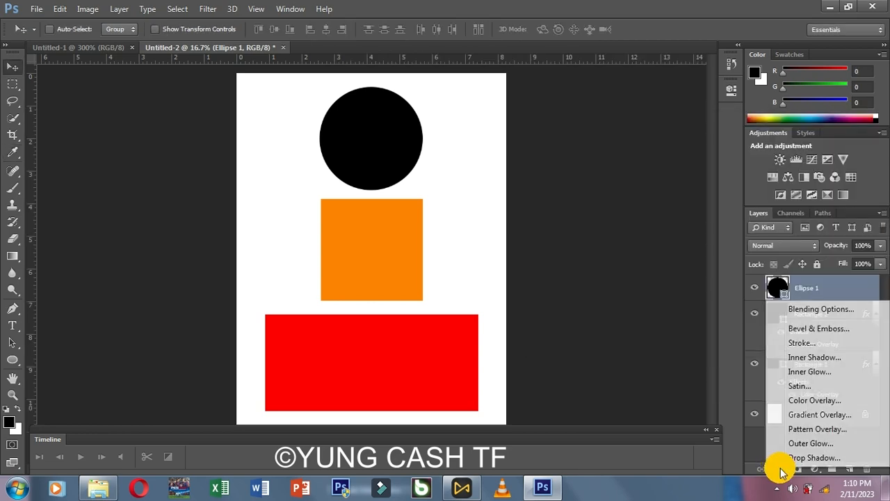
pyautogui.click(810, 401)
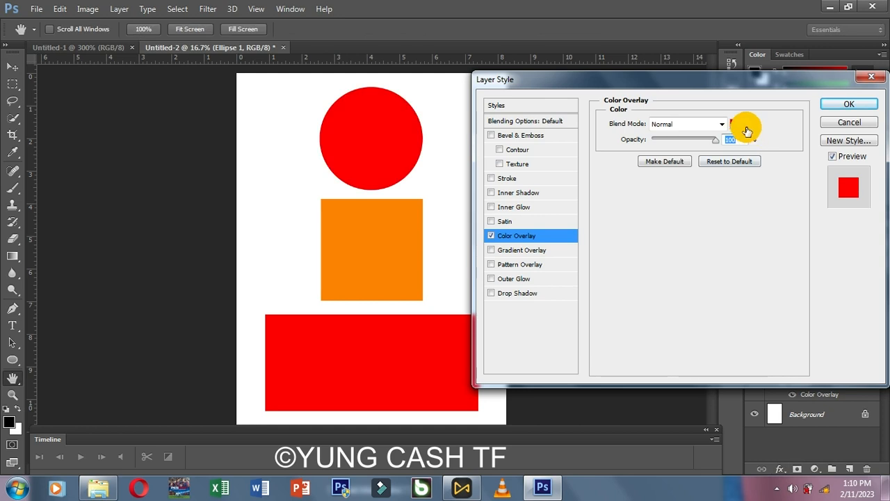
pyautogui.click(743, 125)
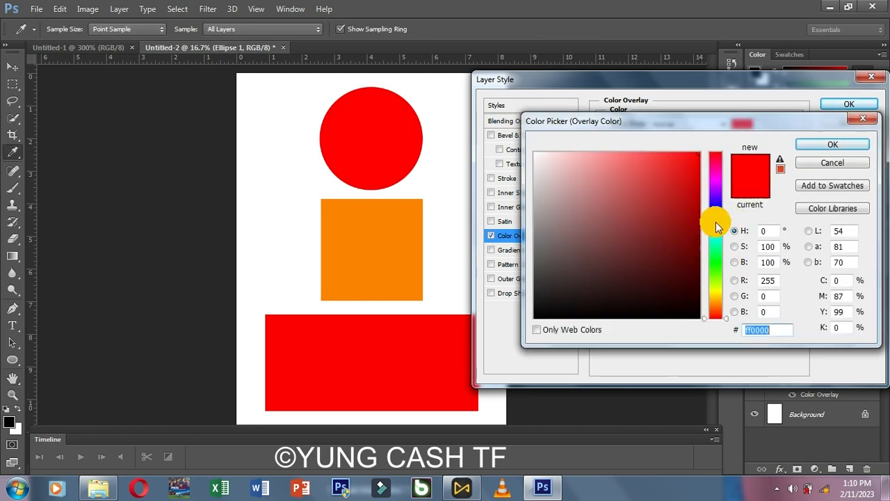
pyautogui.click(718, 221)
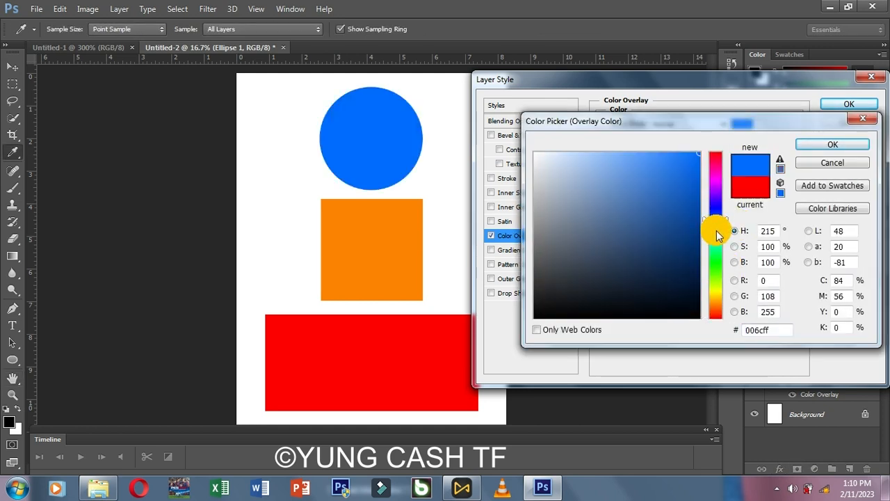
pyautogui.moveTo(718, 235); pyautogui.dragTo(719, 265)
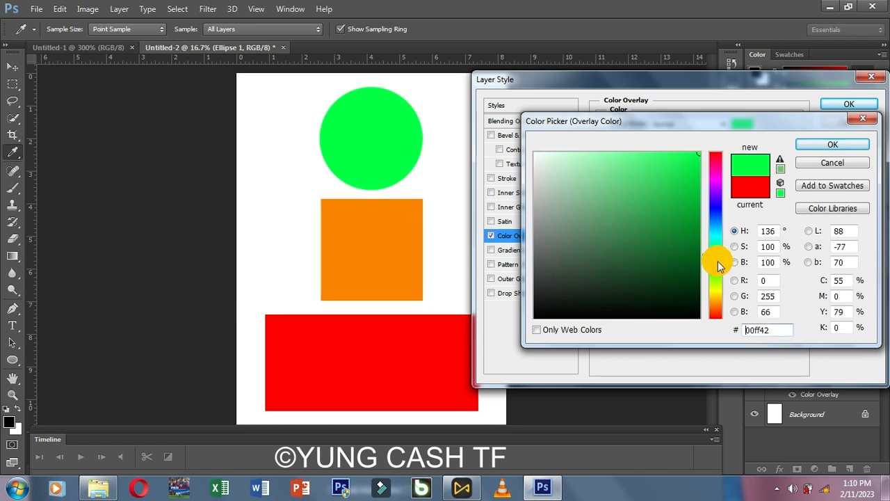
pyautogui.click(698, 262)
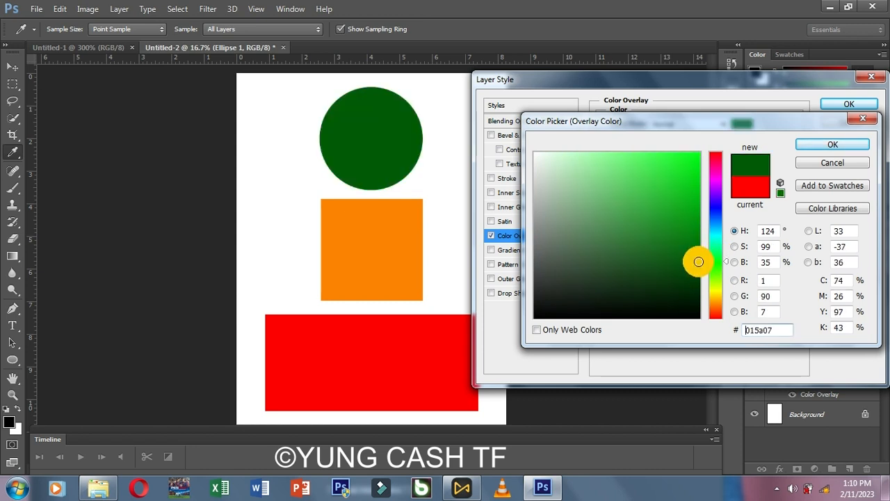
pyautogui.click(698, 265)
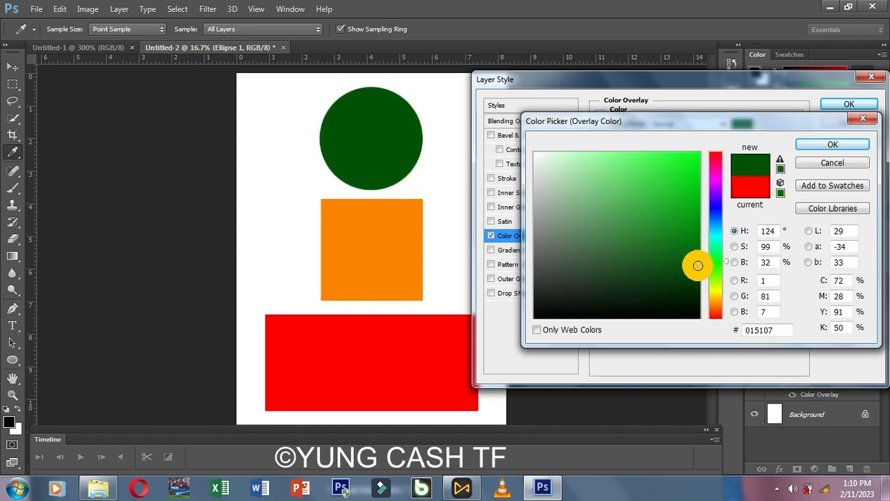
pyautogui.click(832, 144)
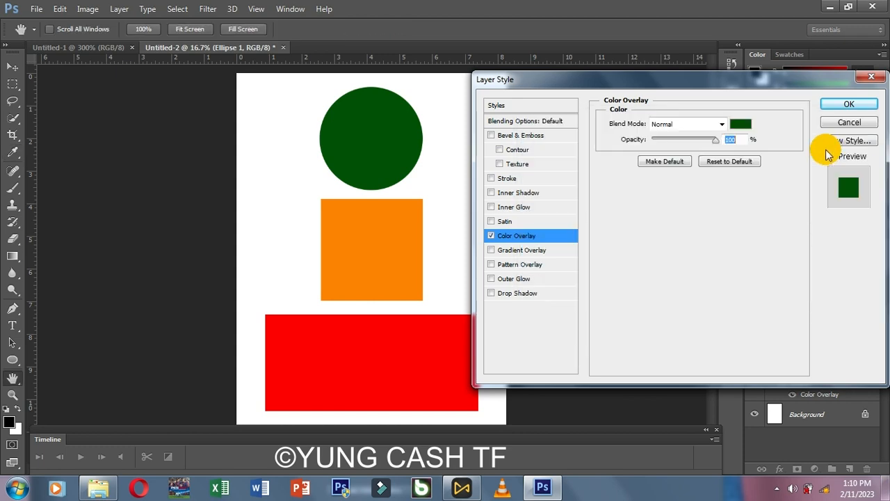
pyautogui.click(828, 106)
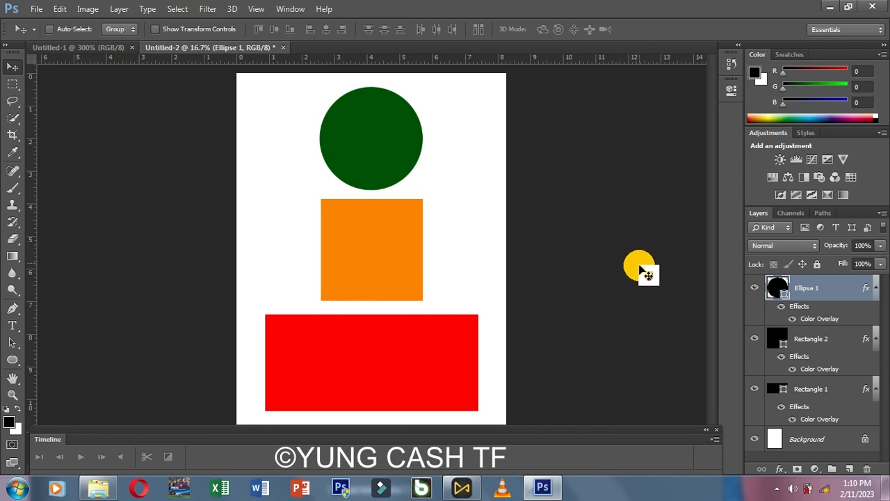
pyautogui.moveTo(372, 238); pyautogui.dragTo(451, 297)
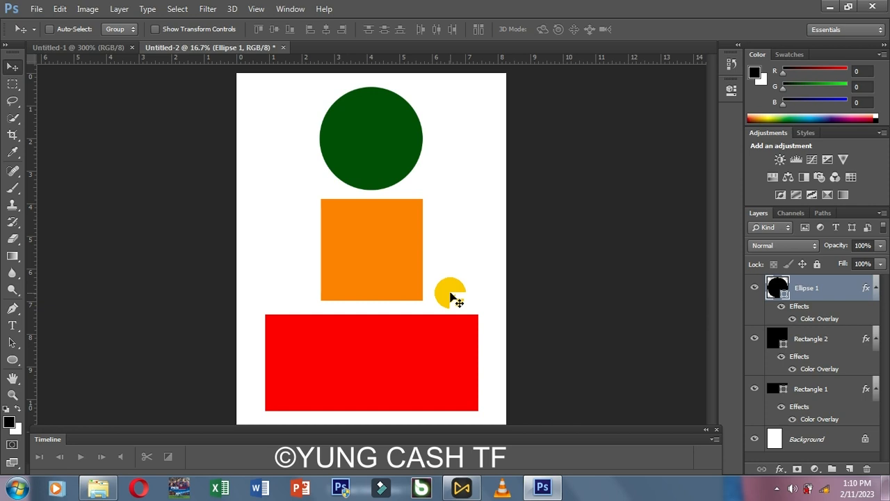
pyautogui.moveTo(451, 297); pyautogui.dragTo(450, 297)
pyautogui.moveTo(450, 294); pyautogui.dragTo(452, 296)
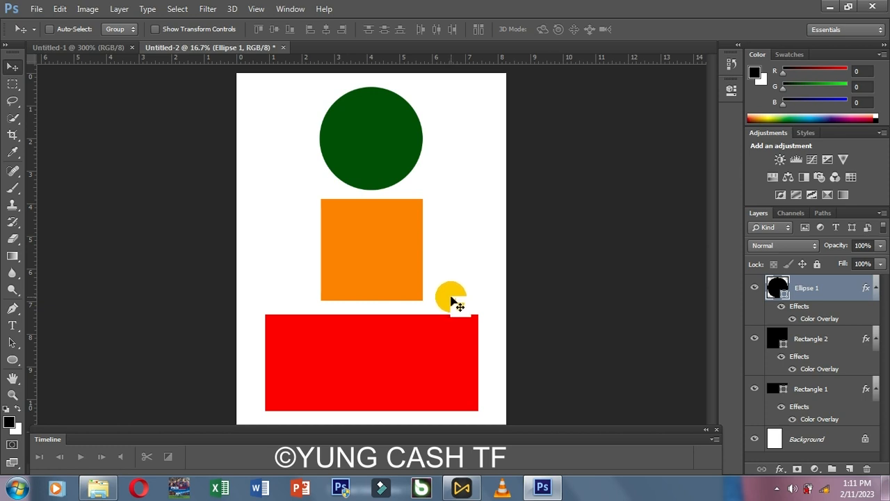